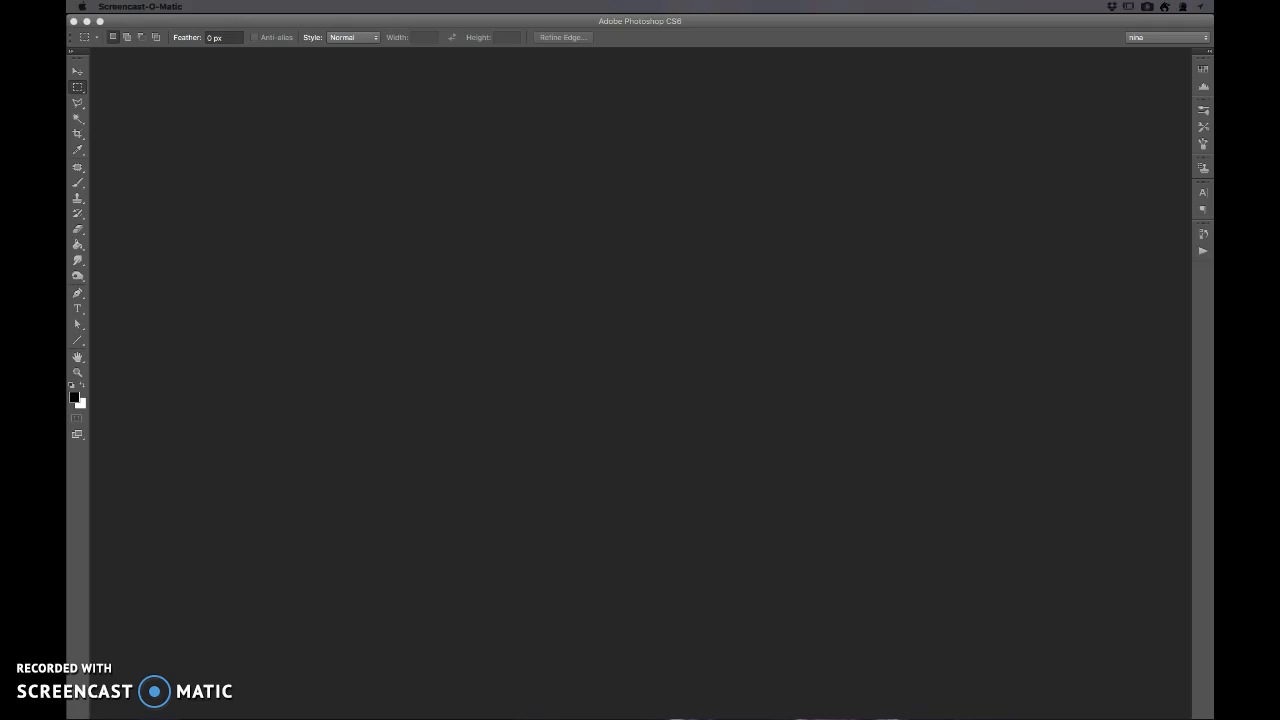
# - Switch to Finder, view the W2A1_Part1 PDF from the w2a1 folder in a large preview, and close the preview
pyautogui.moveTo(68, 206); pyautogui.dragTo(397, 171)
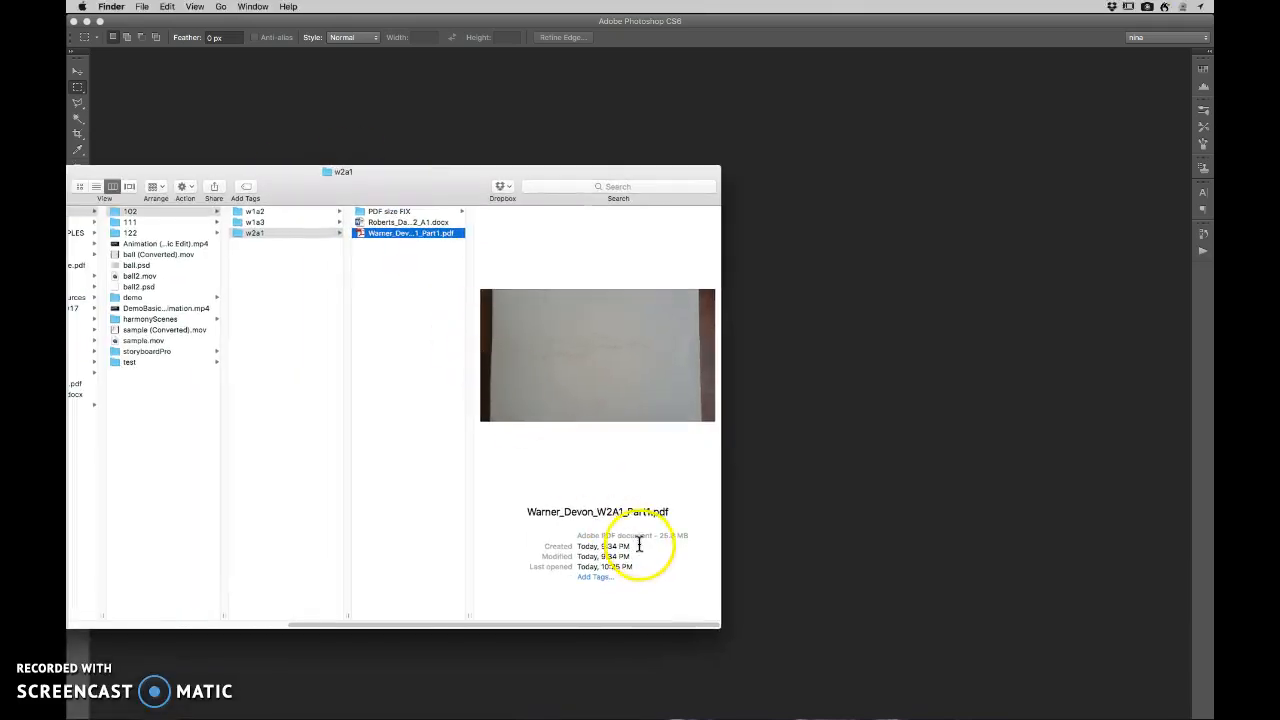
pyautogui.press('Up')
pyautogui.press('Up')
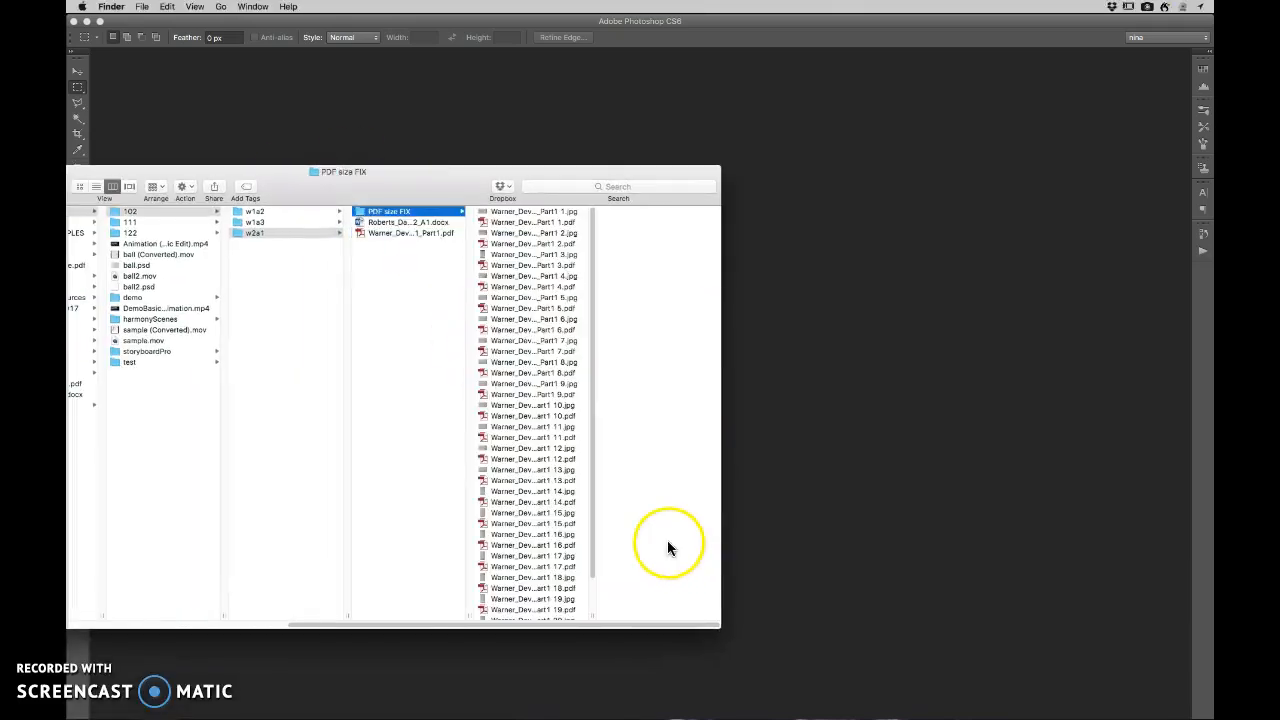
pyautogui.click(410, 234)
pyautogui.press('space')
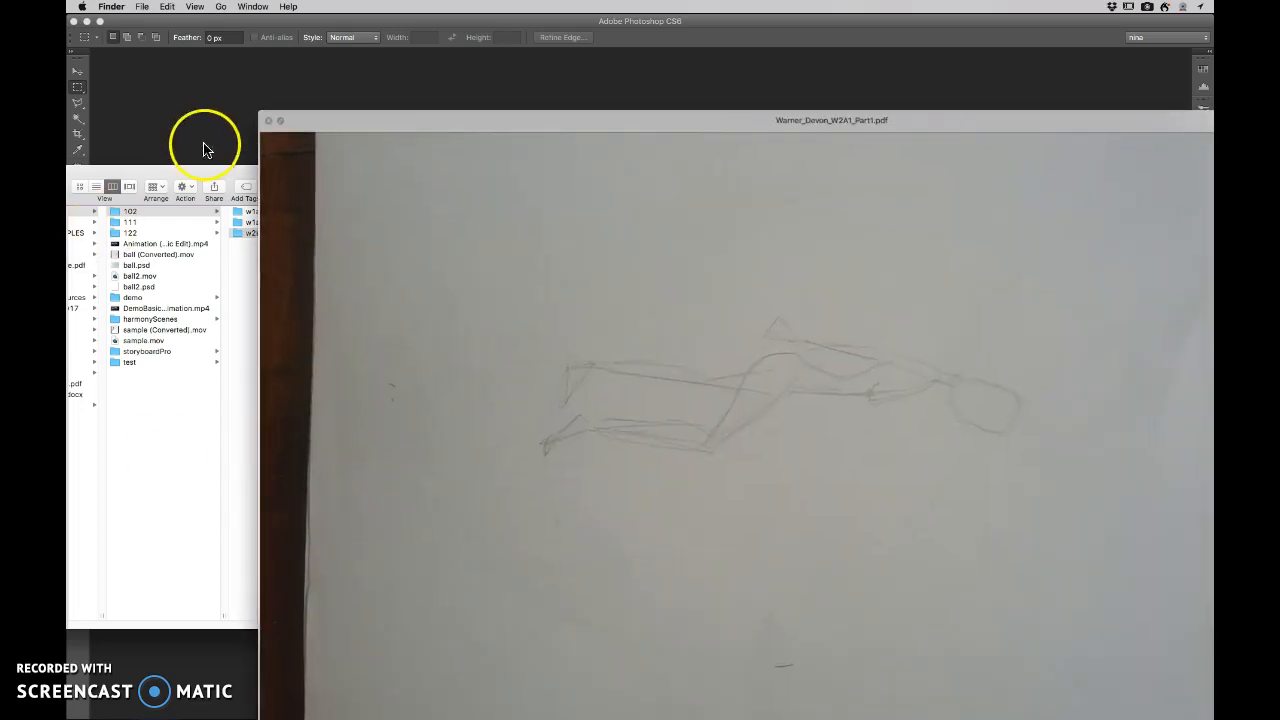
pyautogui.click(268, 121)
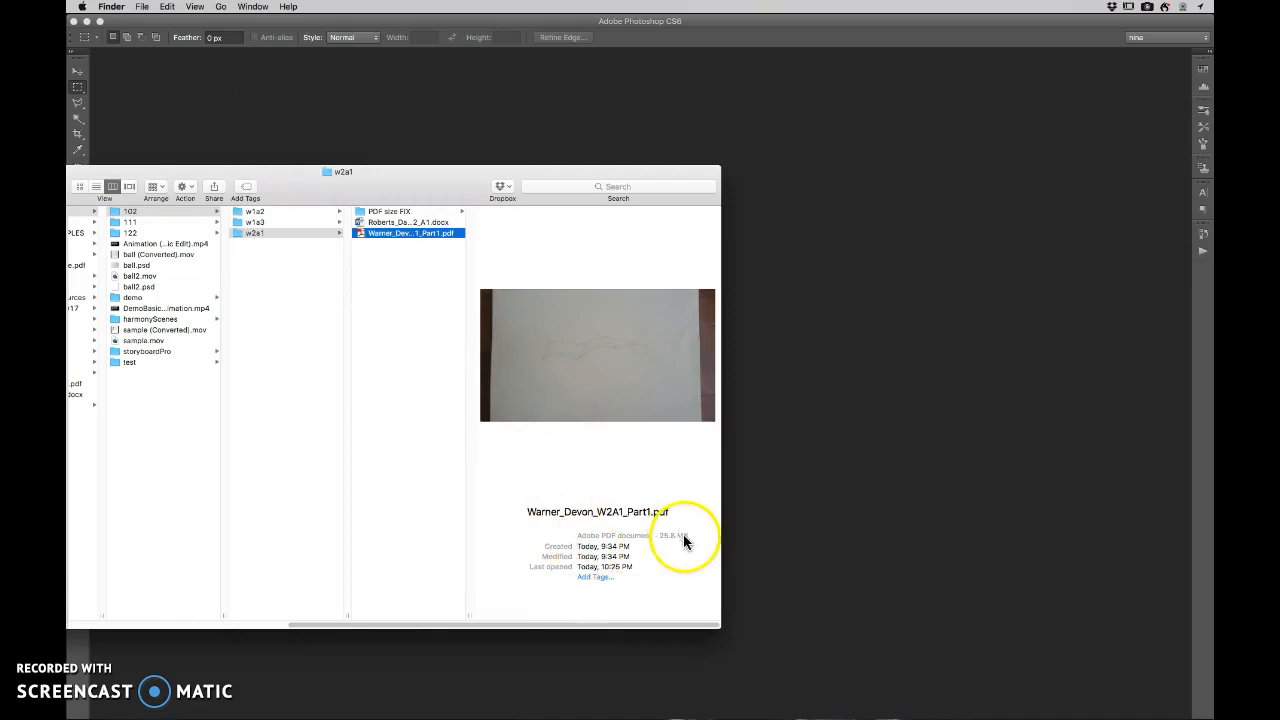
# - Page through the drawings of the W2A1_Part1 PDF in the Finder preview to examine its pages and their orientation
pyautogui.moveTo(614, 373)
pyautogui.click(608, 403)
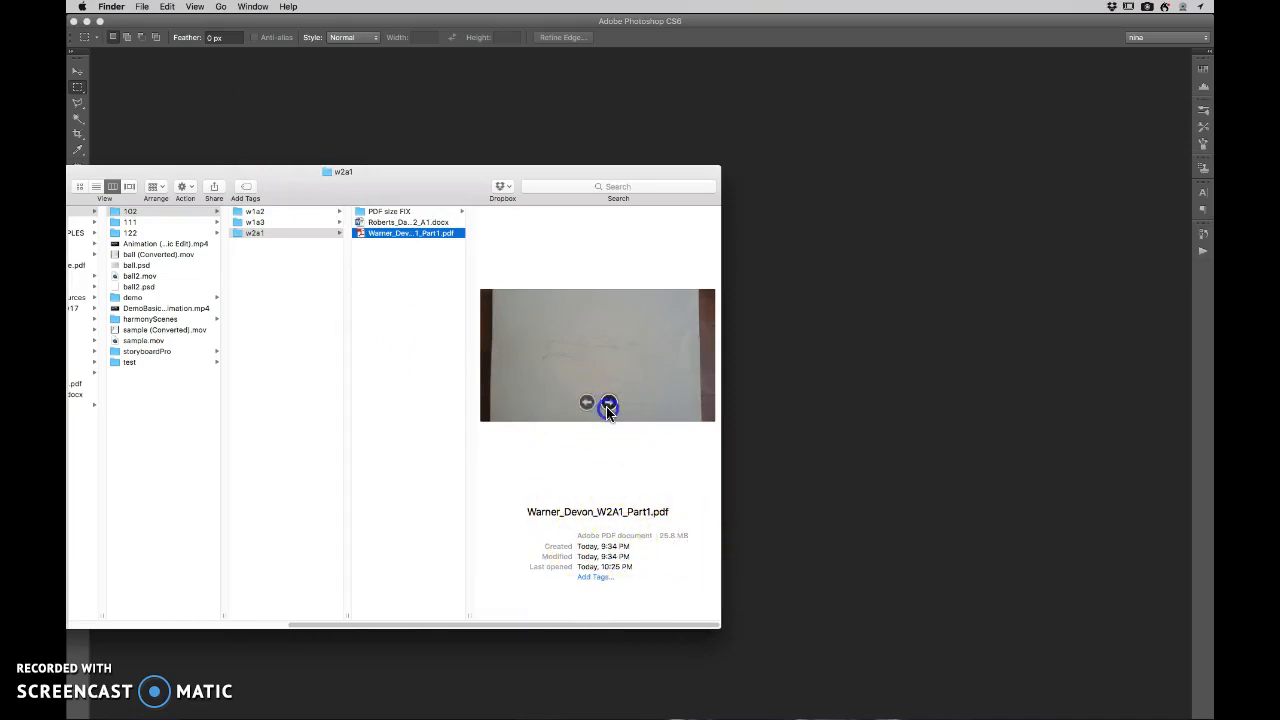
pyautogui.click(608, 405)
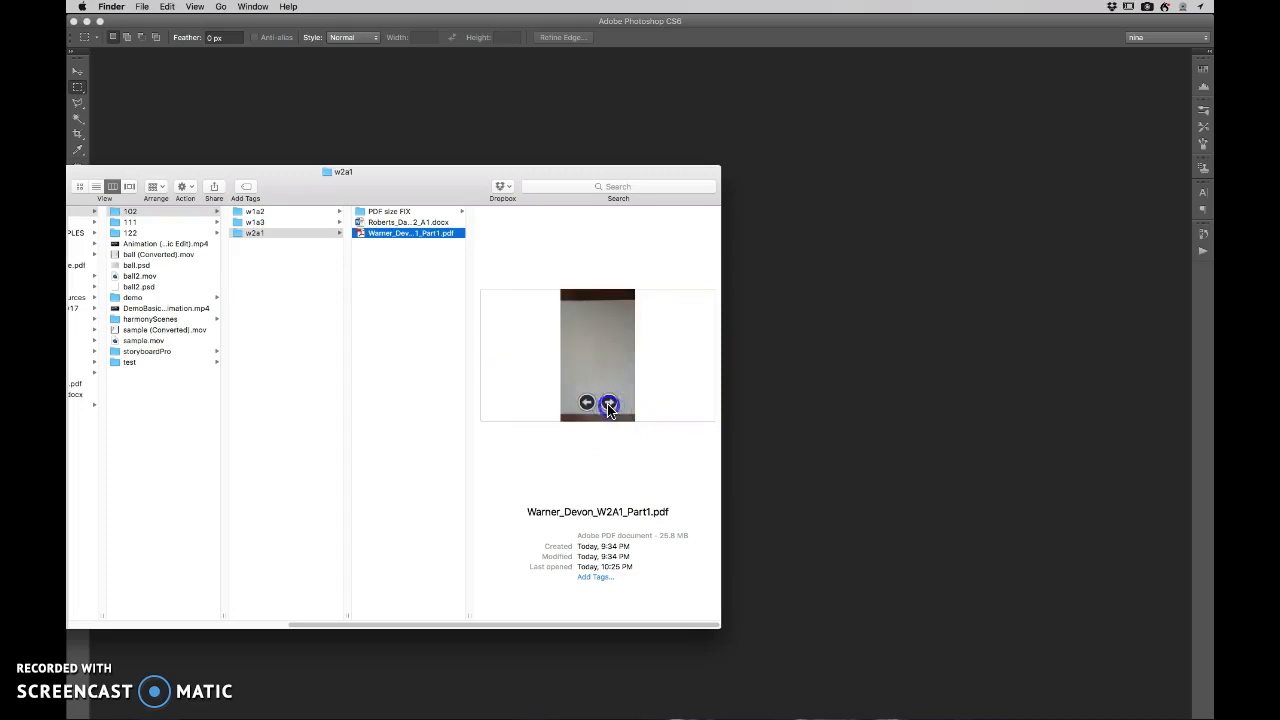
pyautogui.click(608, 405)
pyautogui.click(608, 405)
pyautogui.click(608, 405)
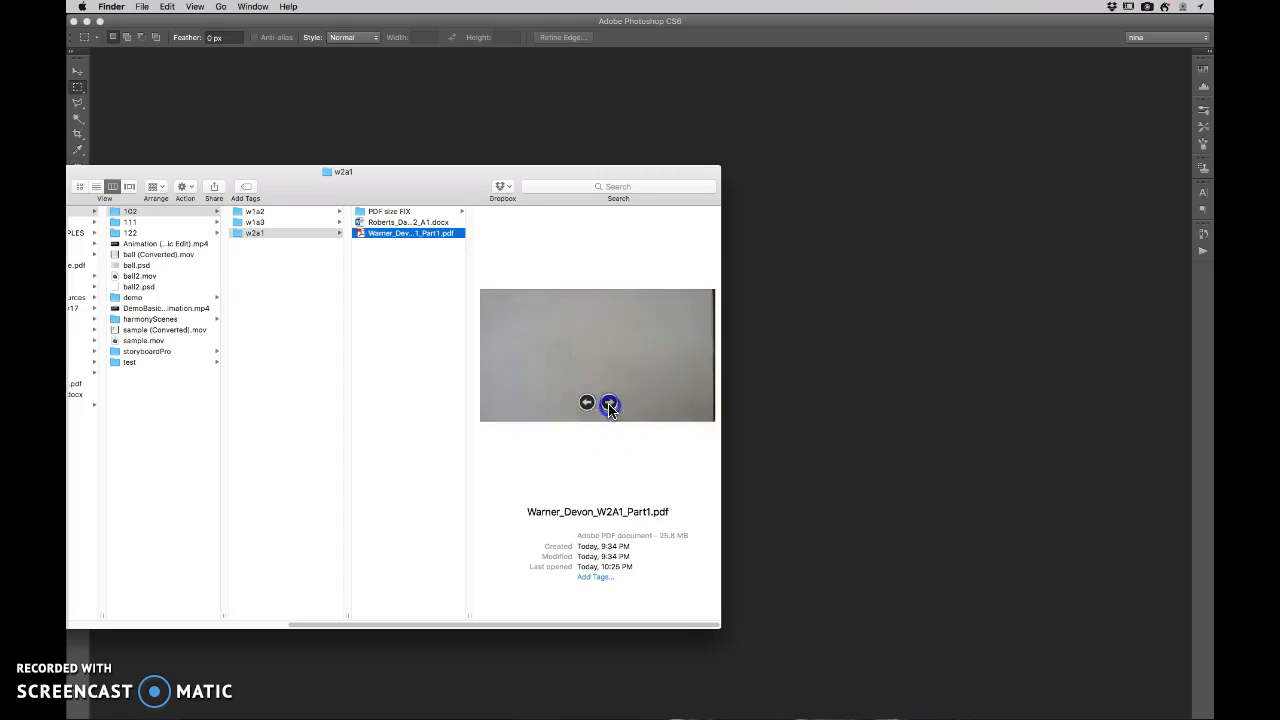
pyautogui.click(608, 405)
pyautogui.click(608, 405)
pyautogui.click(608, 405)
pyautogui.click(608, 405)
pyautogui.click(608, 405)
pyautogui.click(609, 405)
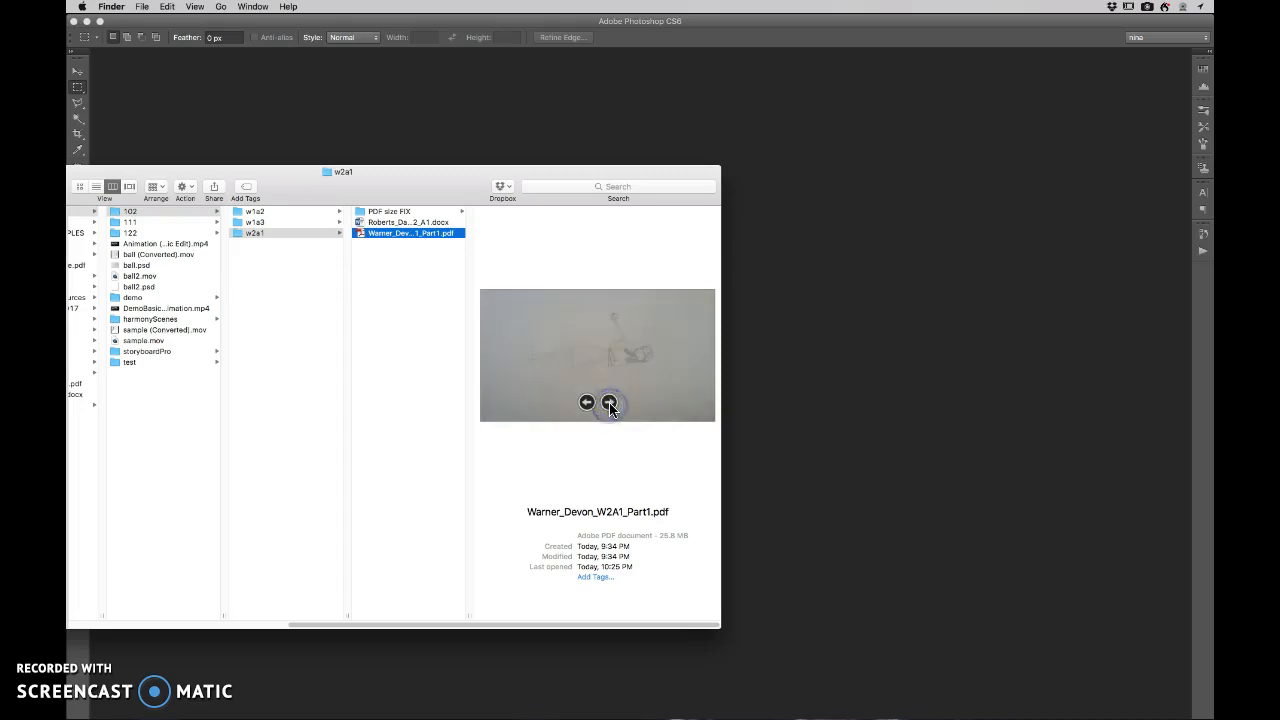
pyautogui.click(609, 405)
pyautogui.click(609, 405)
pyautogui.click(609, 405)
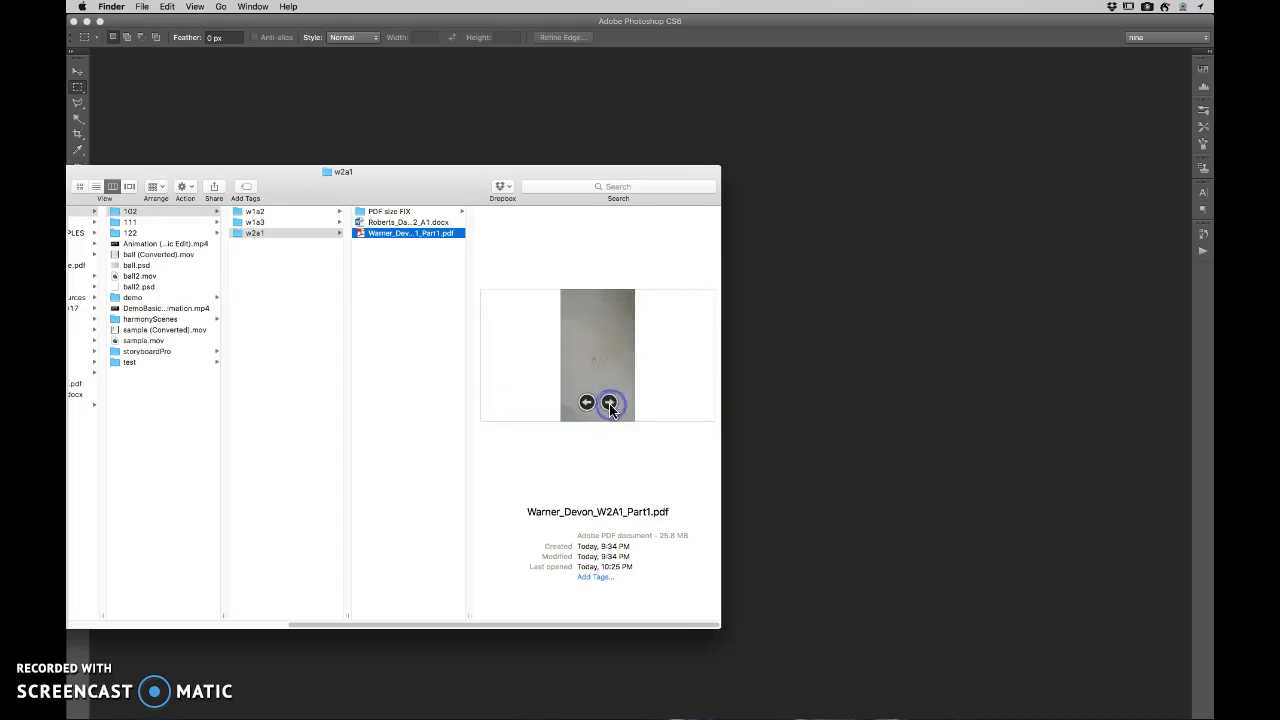
pyautogui.click(609, 405)
pyautogui.click(609, 405)
pyautogui.click(609, 405)
pyautogui.click(609, 405)
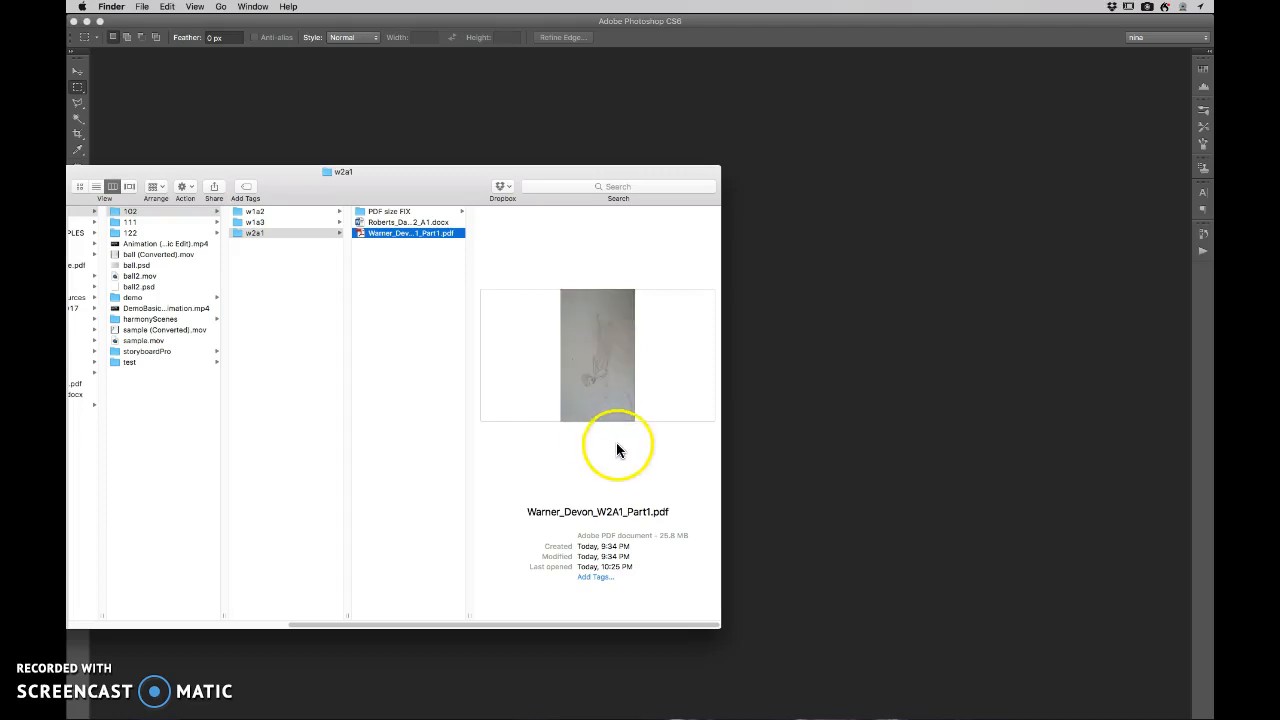
pyautogui.click(612, 403)
pyautogui.click(612, 405)
pyautogui.click(588, 405)
pyautogui.click(587, 406)
pyautogui.click(586, 407)
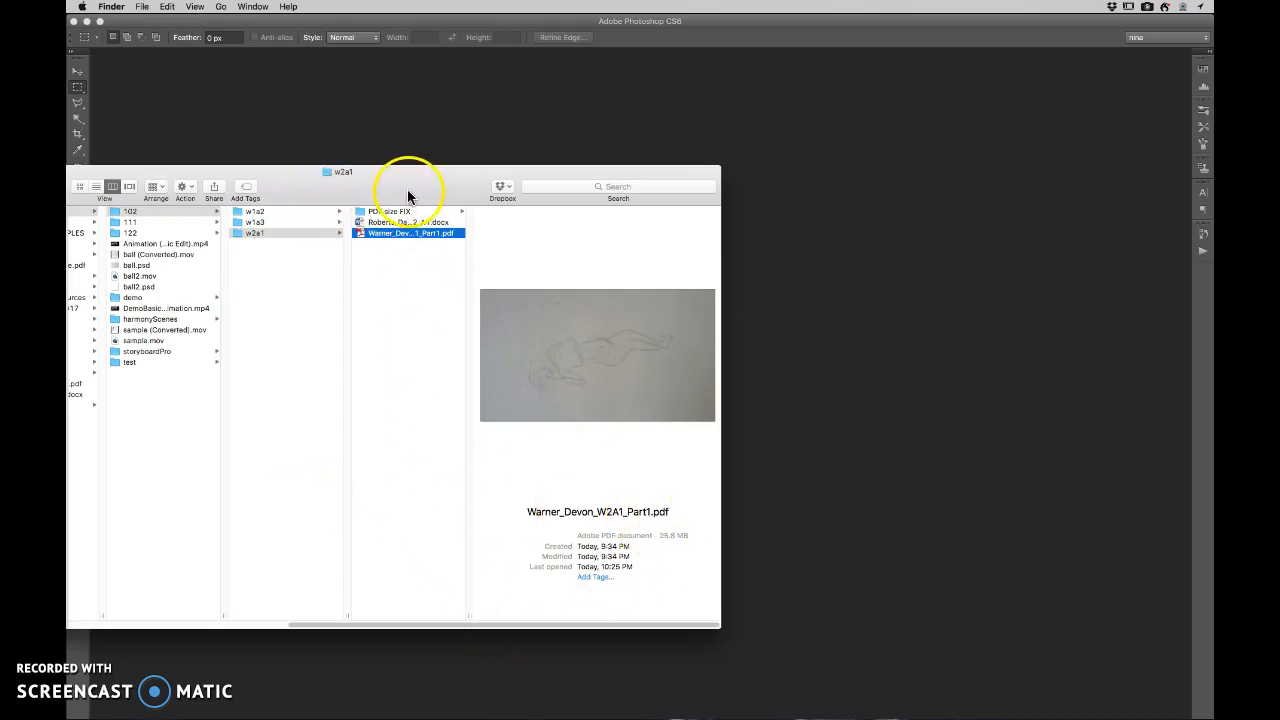
# - Move Finder aside, switch to Photoshop, and bring up the Open dialog with the PDF size FIX folder as an enlarged list
pyautogui.moveTo(408, 189); pyautogui.dragTo(0, 380)
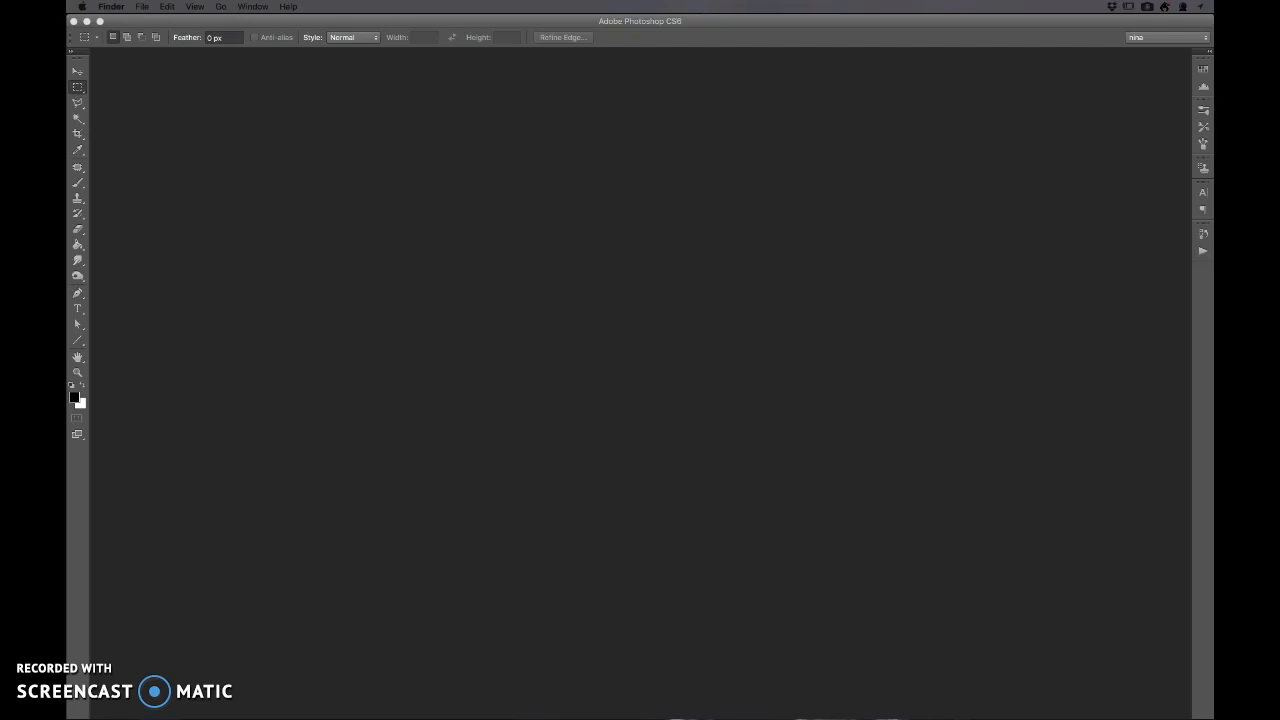
pyautogui.click(166, 90)
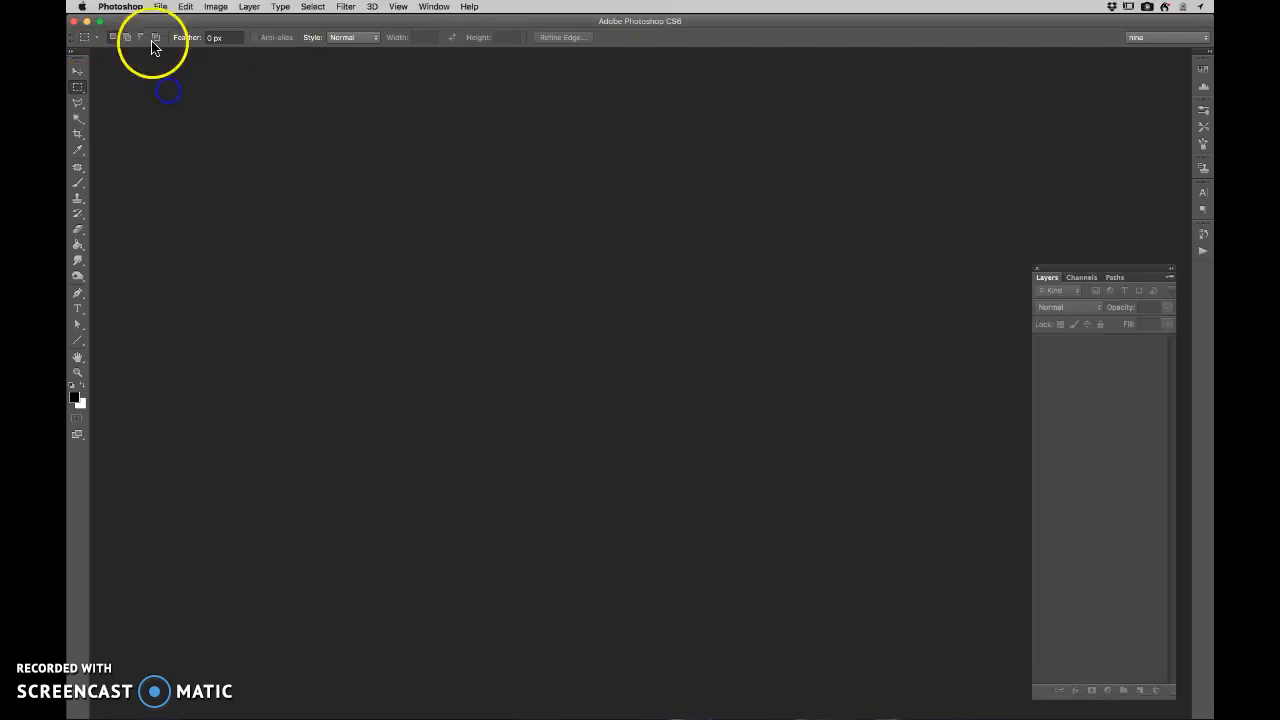
pyautogui.click(157, 8)
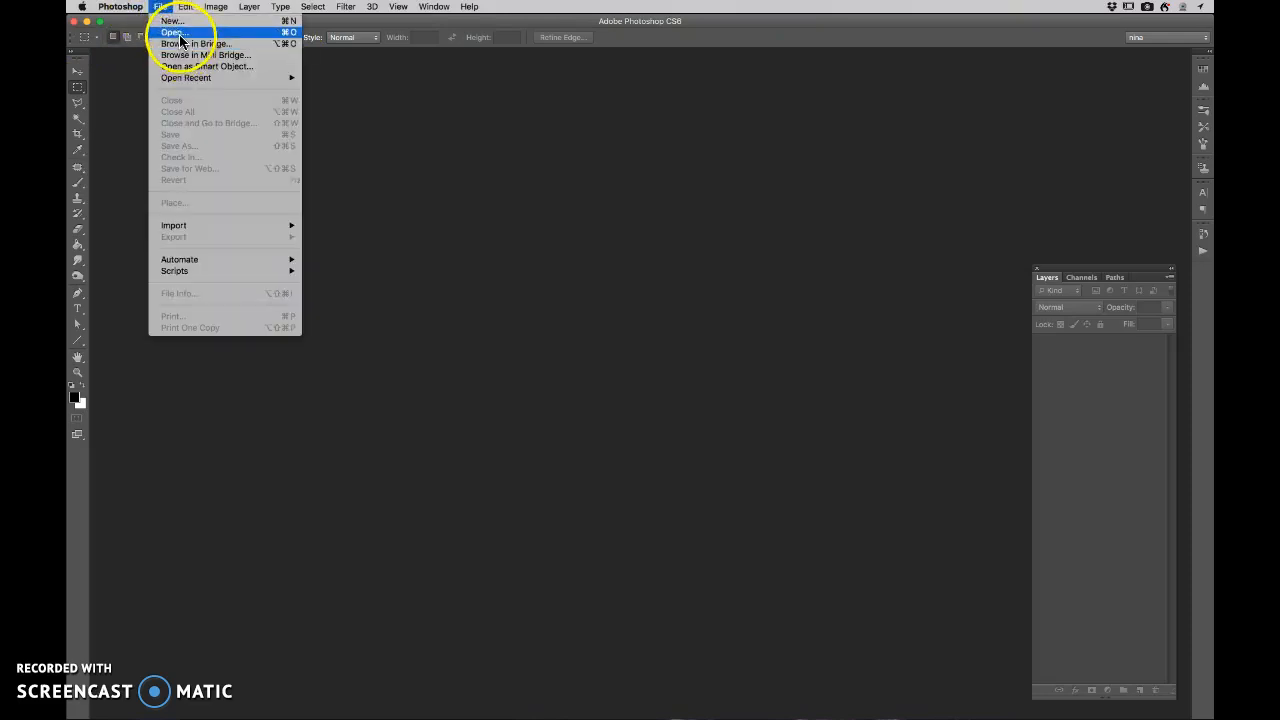
pyautogui.click(180, 34)
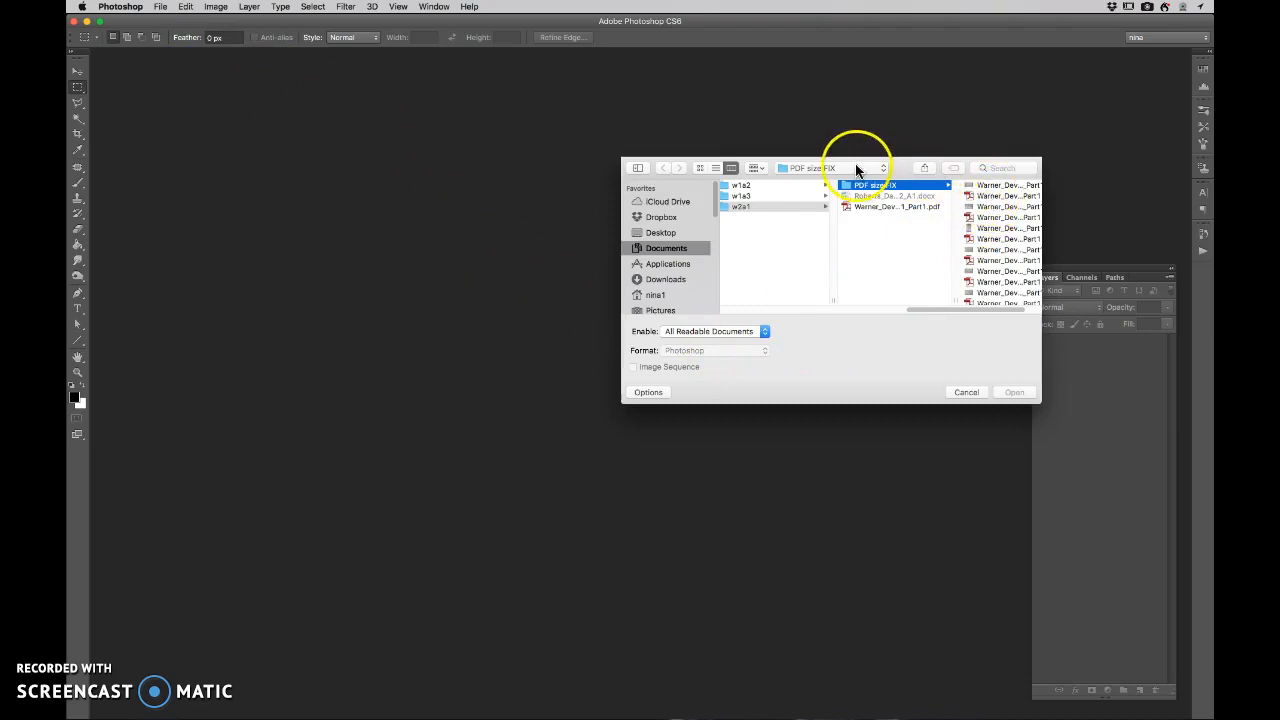
pyautogui.click(711, 167)
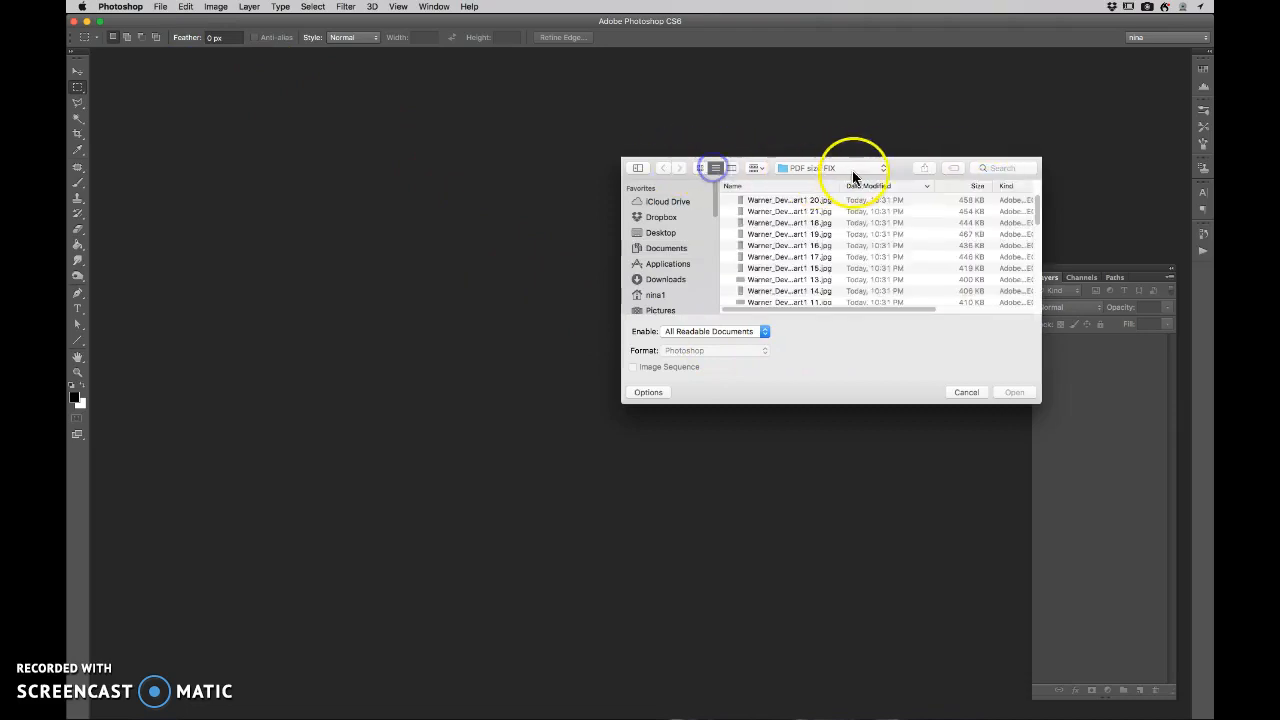
pyautogui.moveTo(904, 168); pyautogui.dragTo(703, 149)
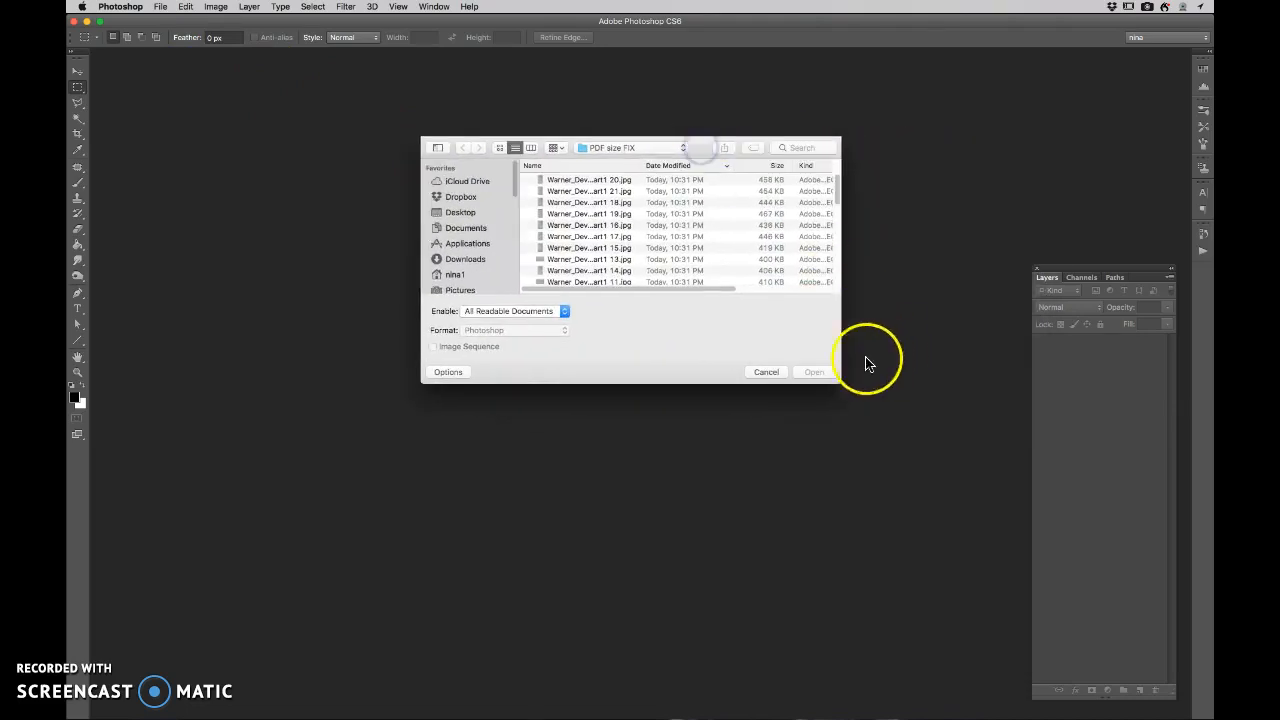
pyautogui.moveTo(851, 391); pyautogui.dragTo(1036, 572)
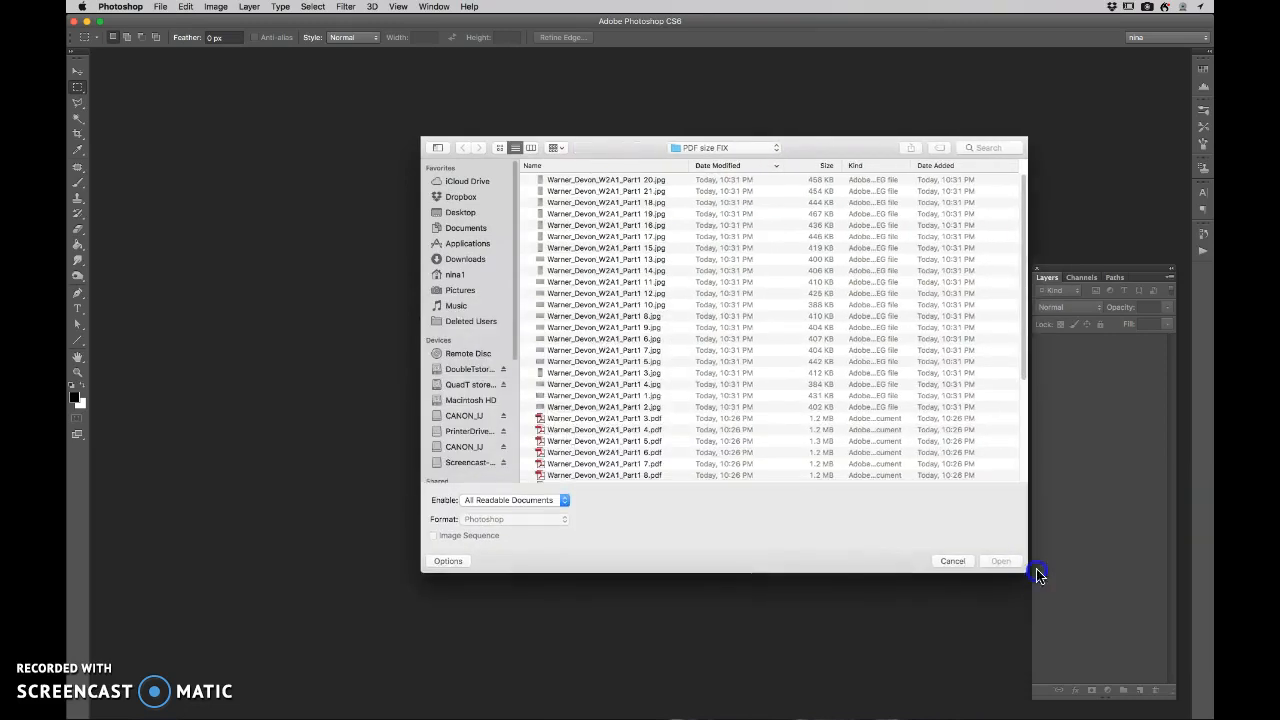
# - Open all the JPEG images, Part1 1 through Part1 21, from the PDF size FIX folder together
pyautogui.click(645, 181)
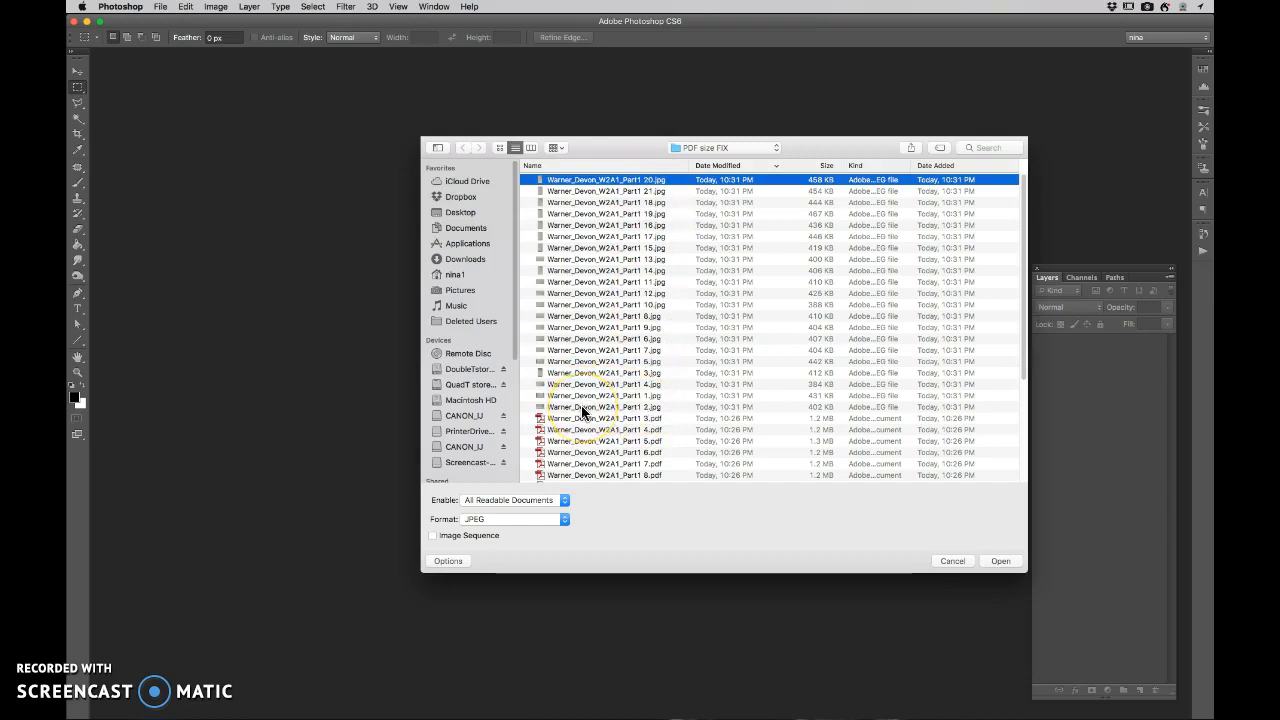
pyautogui.keyDown('shift'); pyautogui.click(583, 408); pyautogui.keyUp('shift')
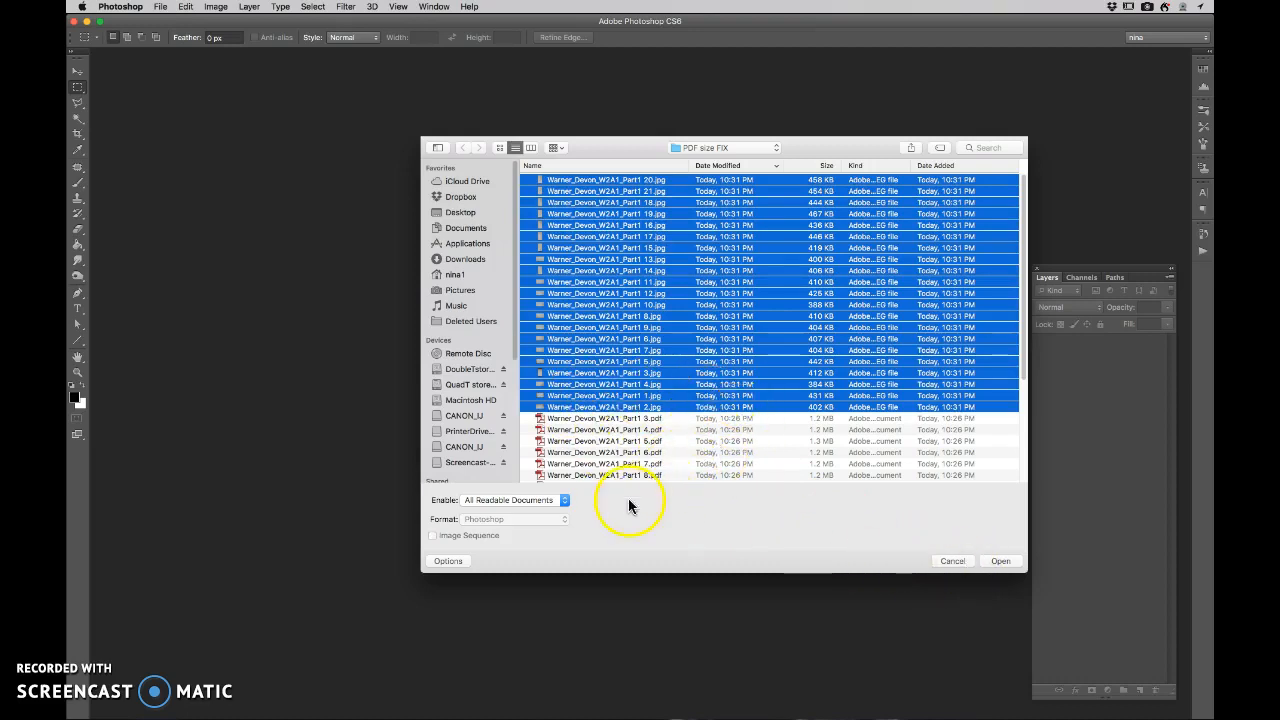
pyautogui.click(1000, 561)
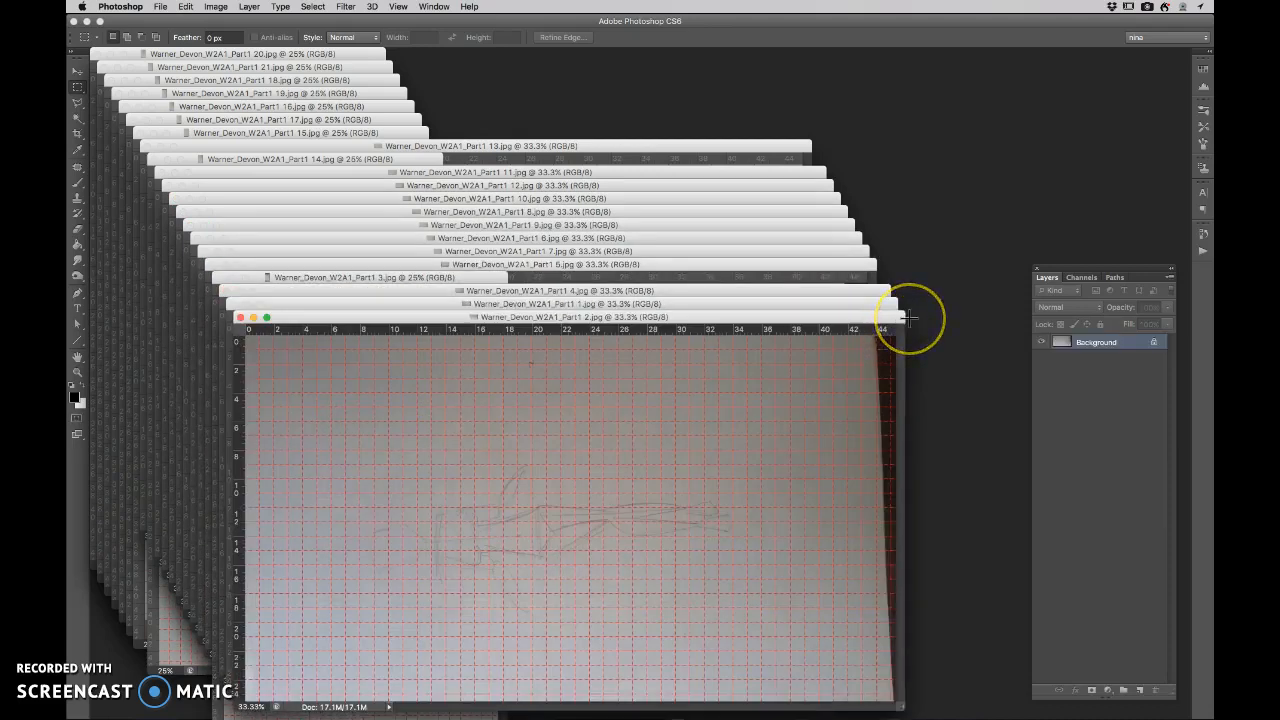
# - Hide the grid lines and bring the Part1 1 image and then the Part1 4 image to the front
pyautogui.click(676, 280)
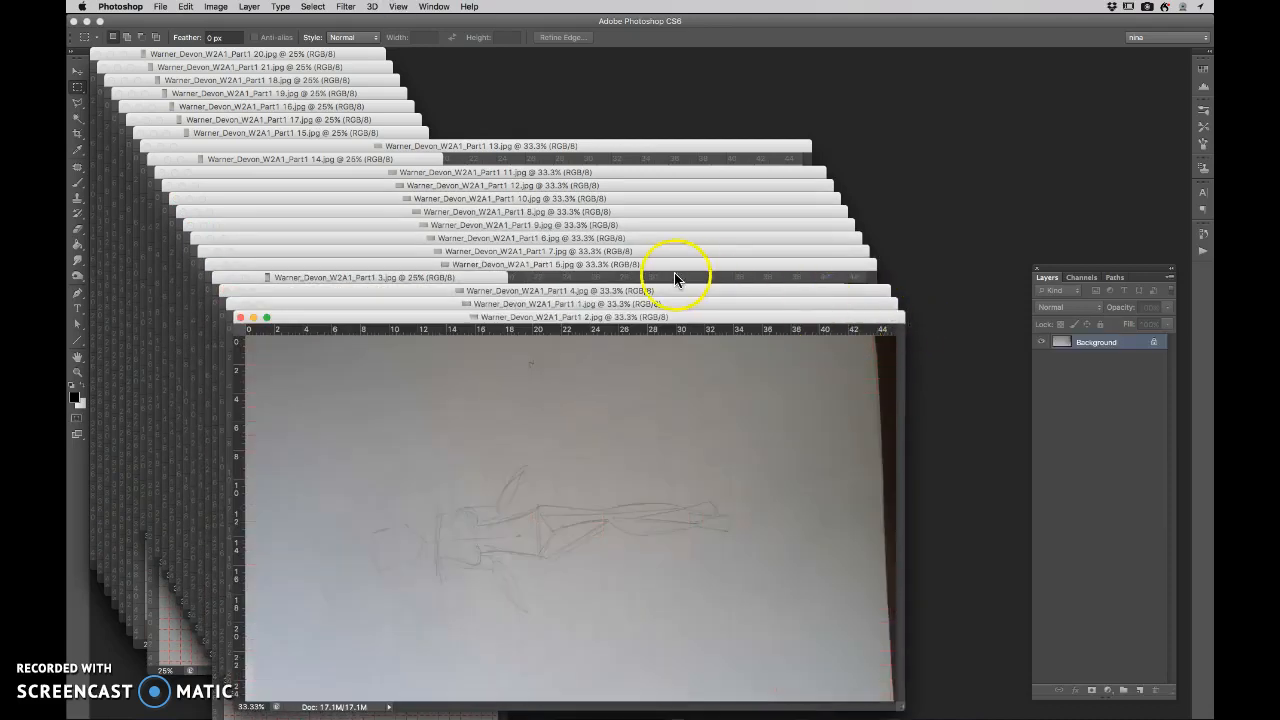
pyautogui.click(631, 304)
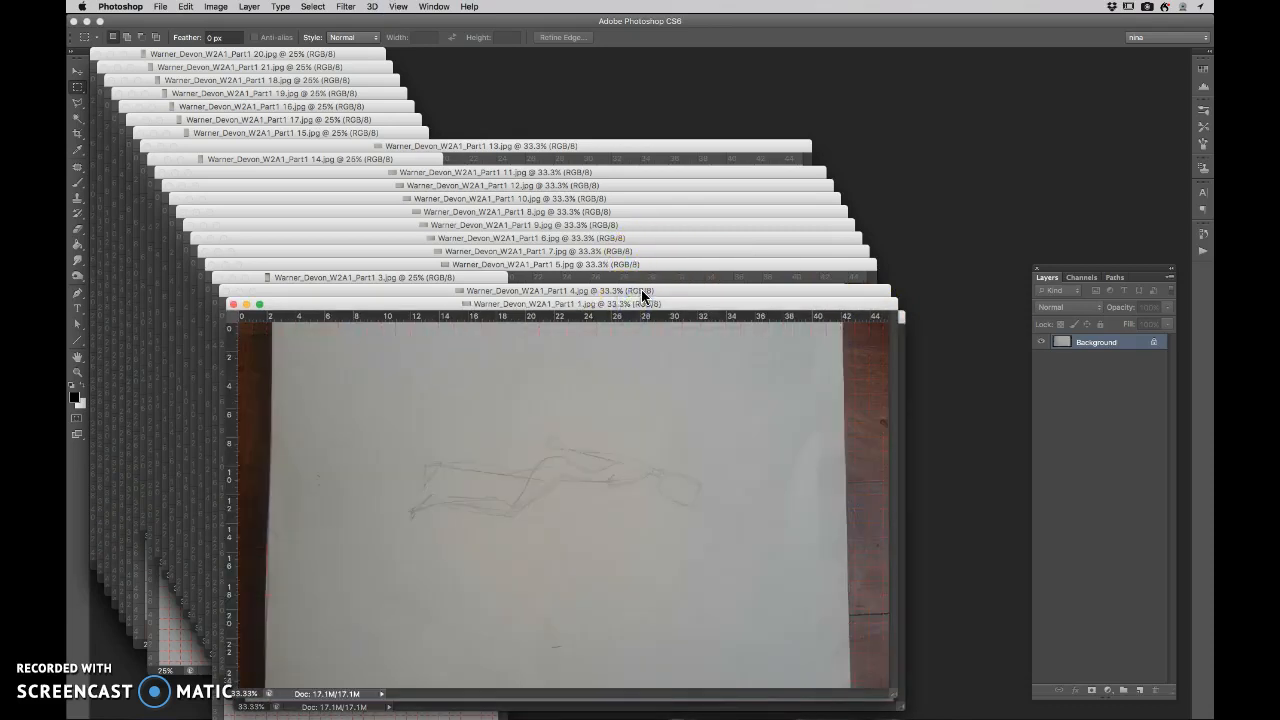
pyautogui.click(637, 290)
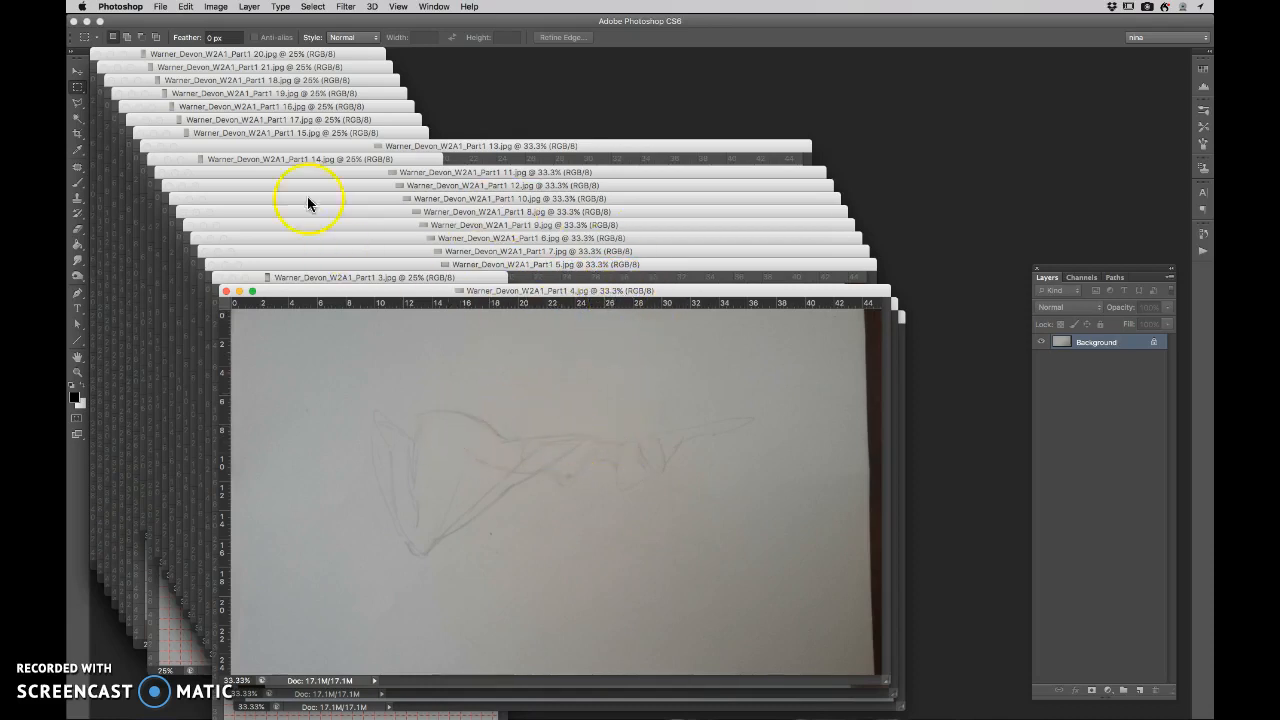
# - Resize the Part1 4 image to a width of 1000 pixels with its proportions constrained
pyautogui.click(217, 9)
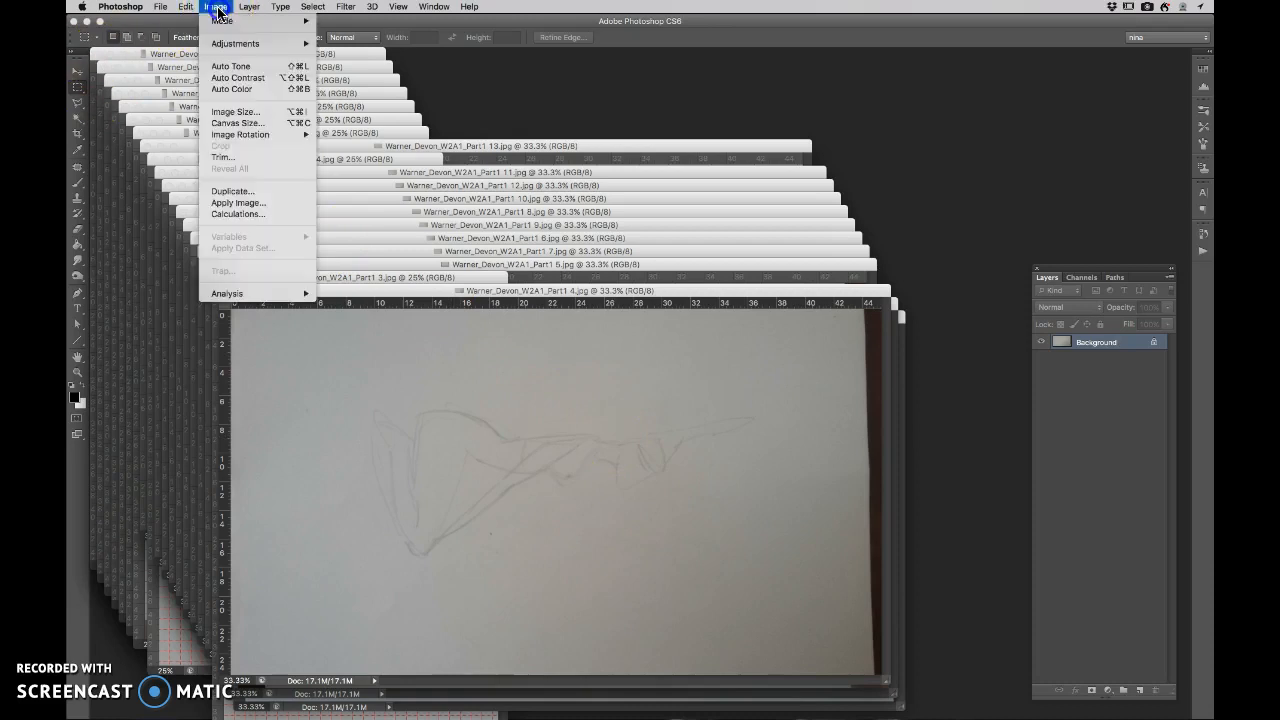
pyautogui.click(256, 116)
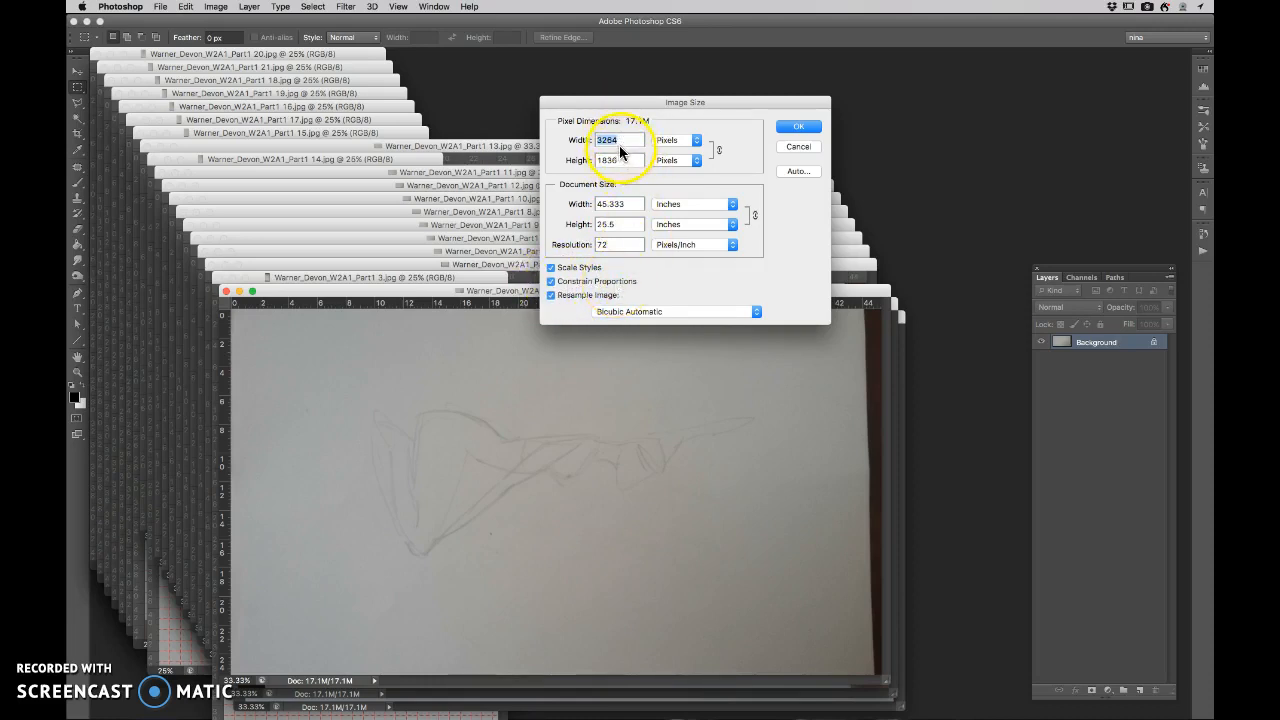
pyautogui.write('1000')
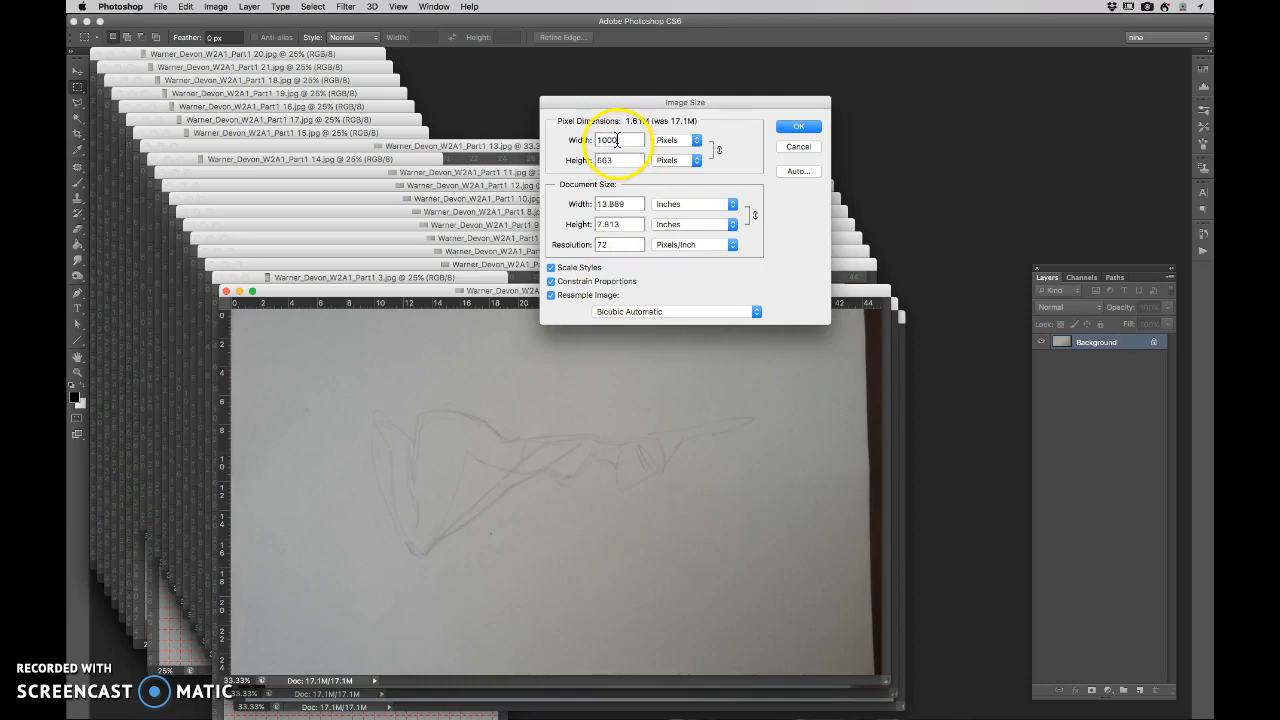
pyautogui.click(799, 127)
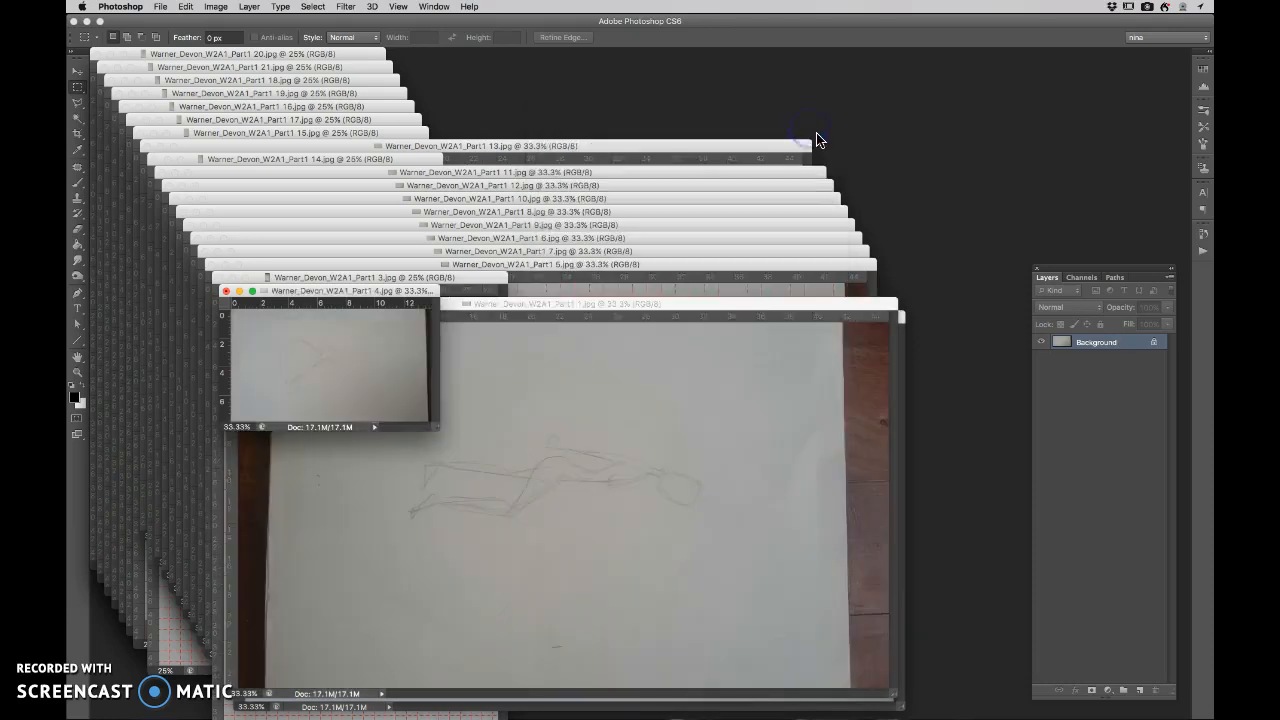
# - Place the reduced Part1 4 image beside the full-size Part1 1 image for comparison, and undo the resize
pyautogui.moveTo(359, 293); pyautogui.dragTo(1048, 110)
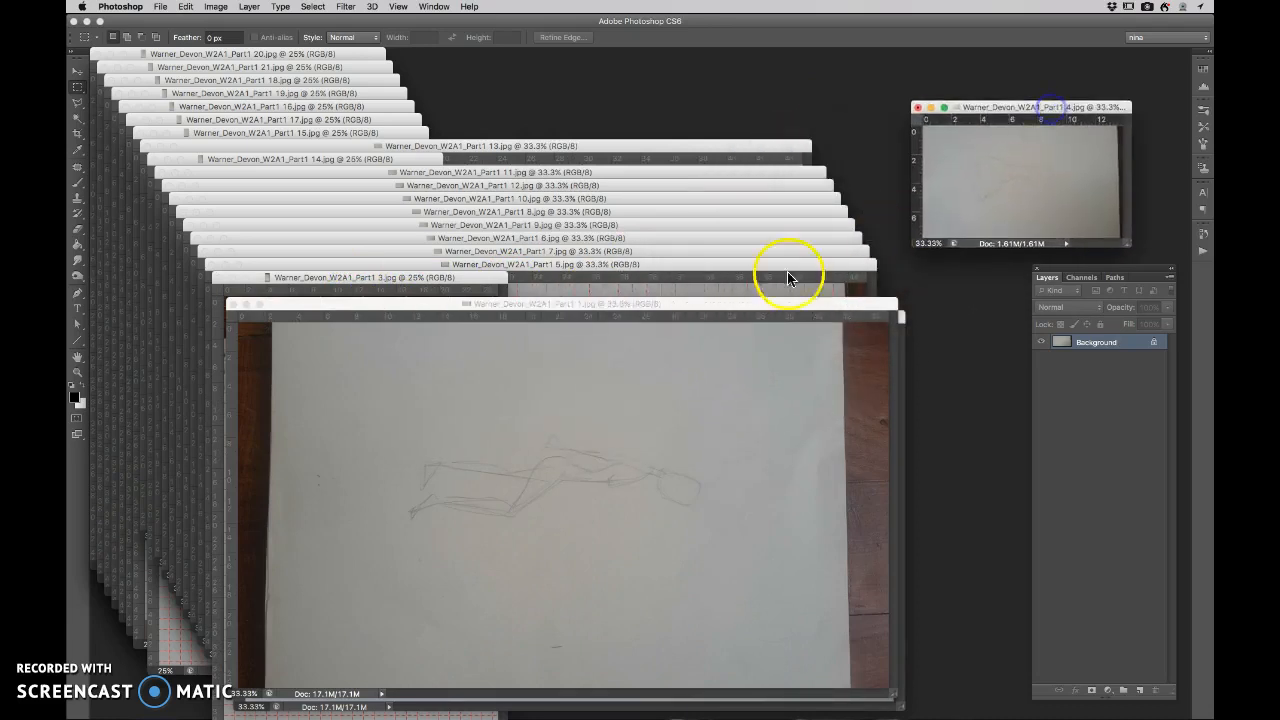
pyautogui.moveTo(670, 313); pyautogui.dragTo(673, 132)
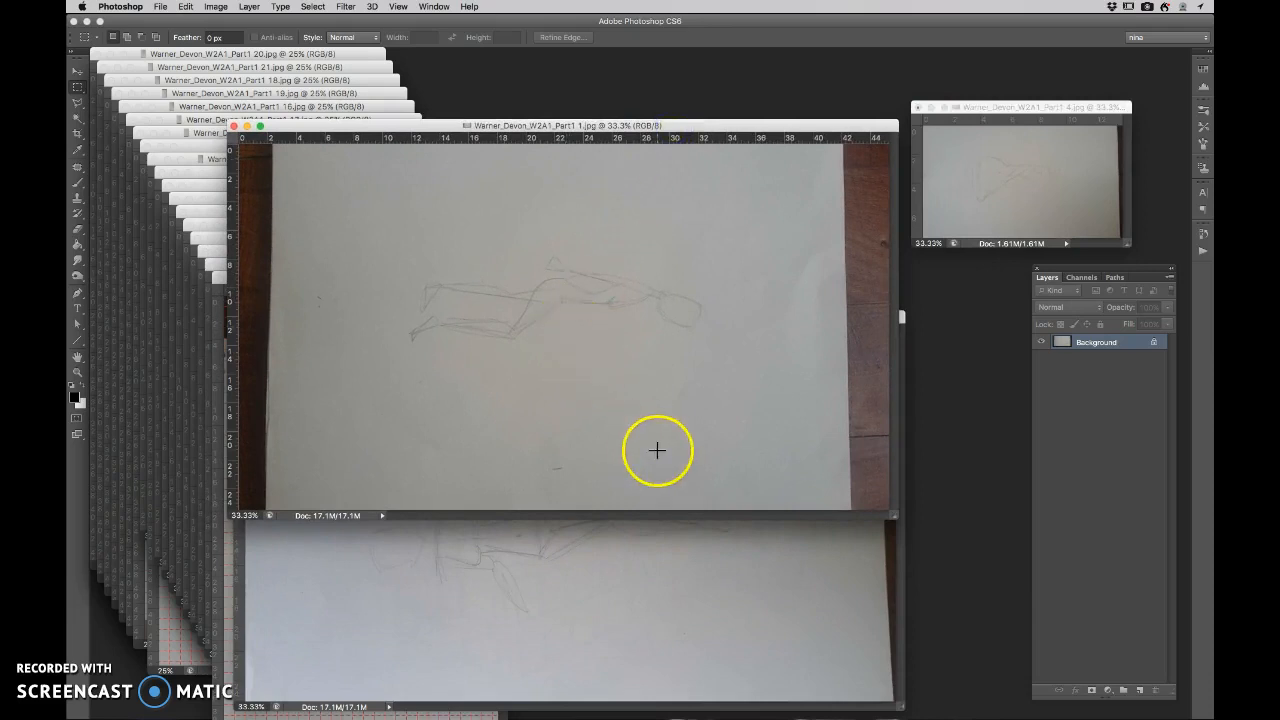
pyautogui.click(1065, 108)
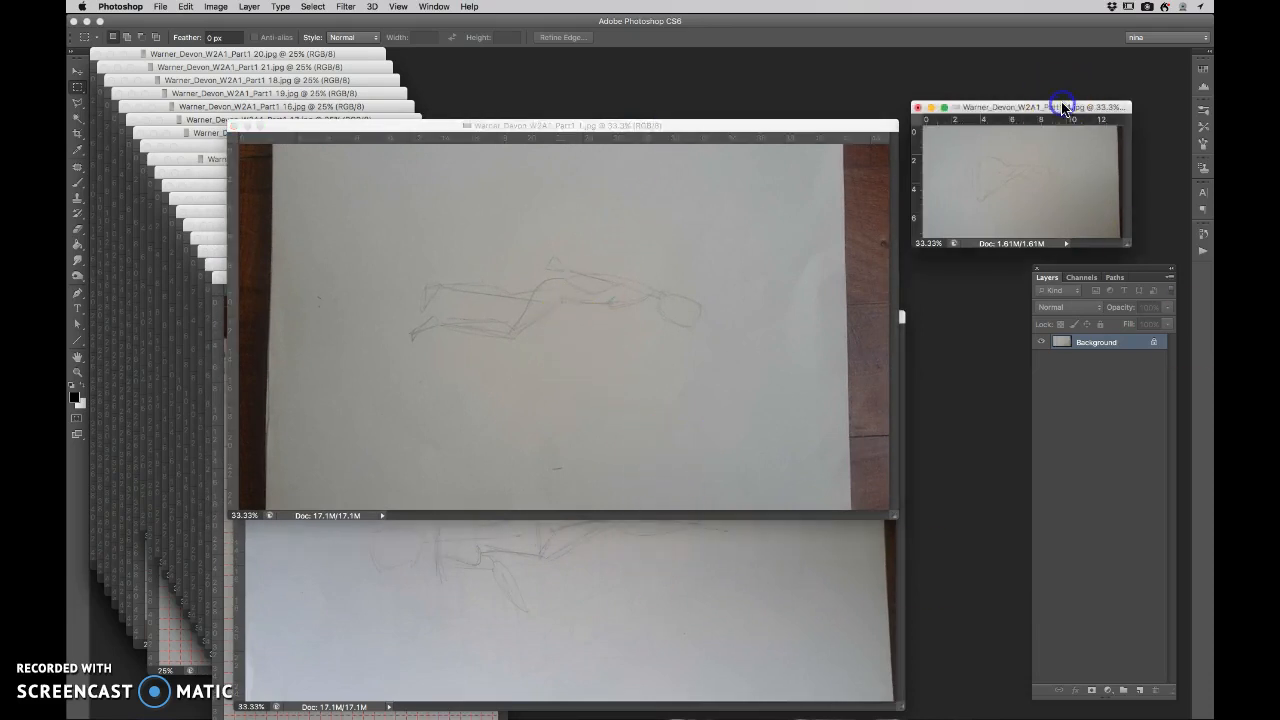
pyautogui.press('super+minus')
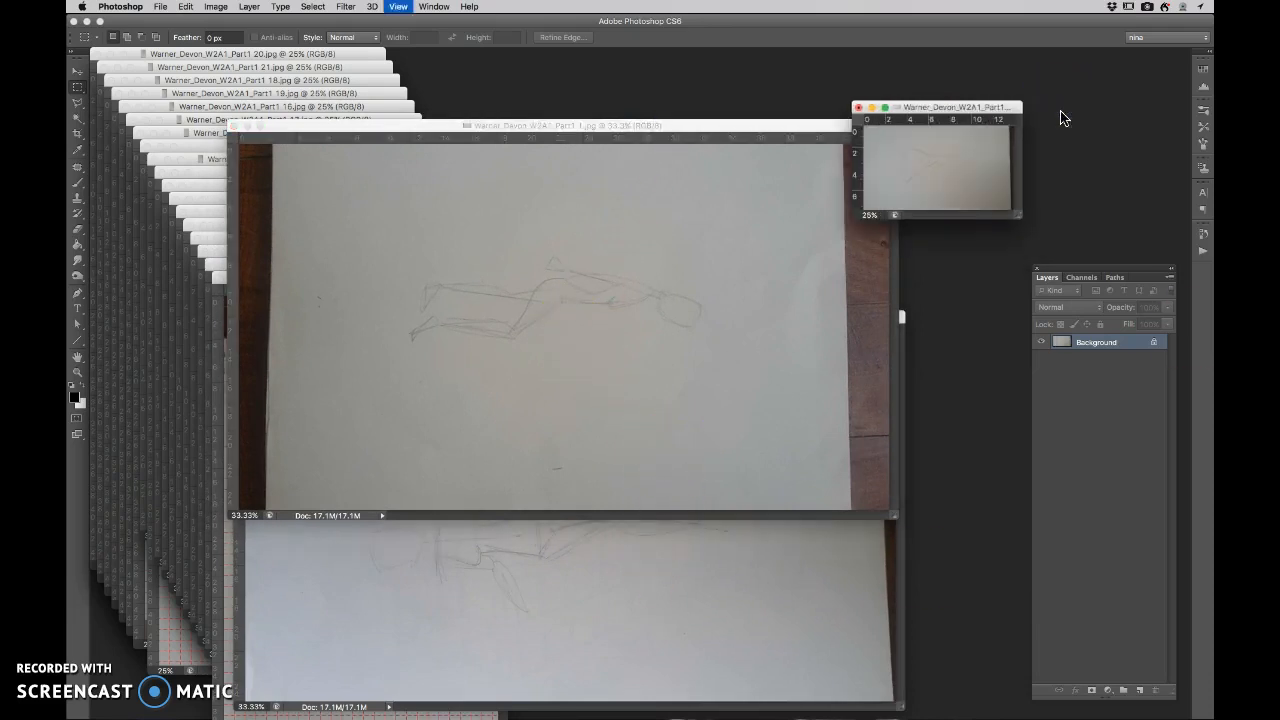
pyautogui.press('super+z')
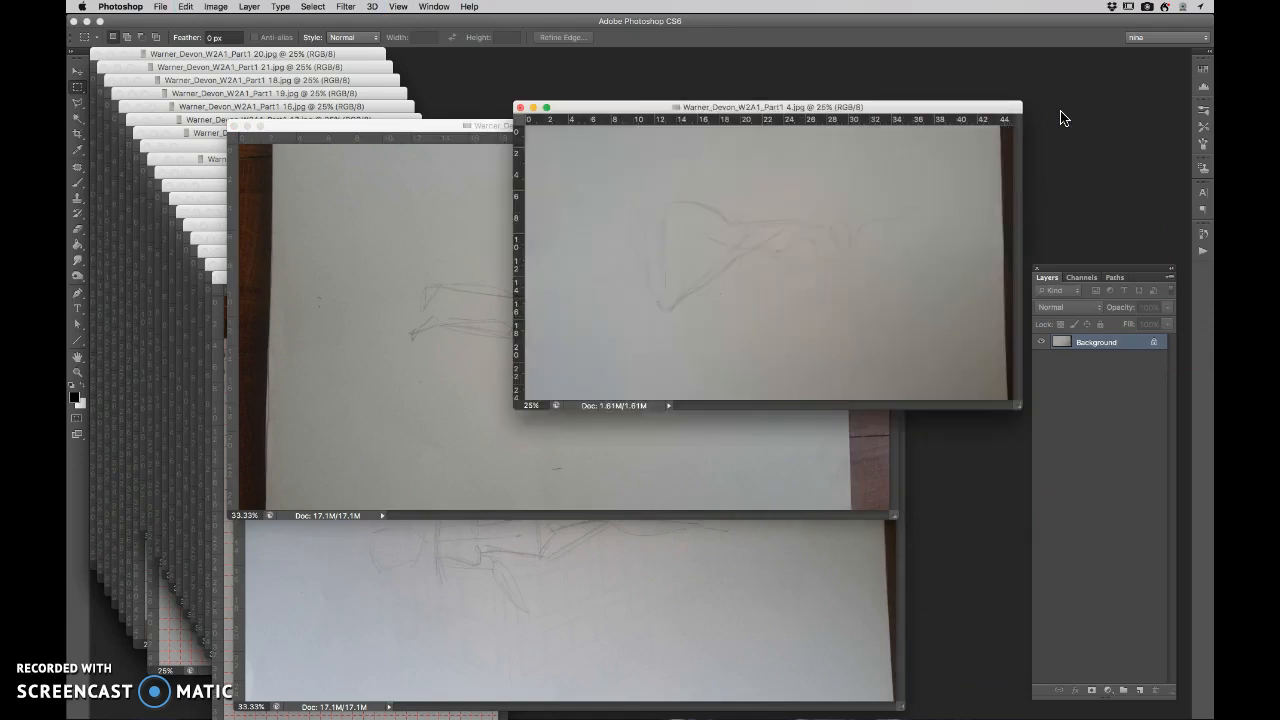
pyautogui.moveTo(850, 109); pyautogui.dragTo(686, 217)
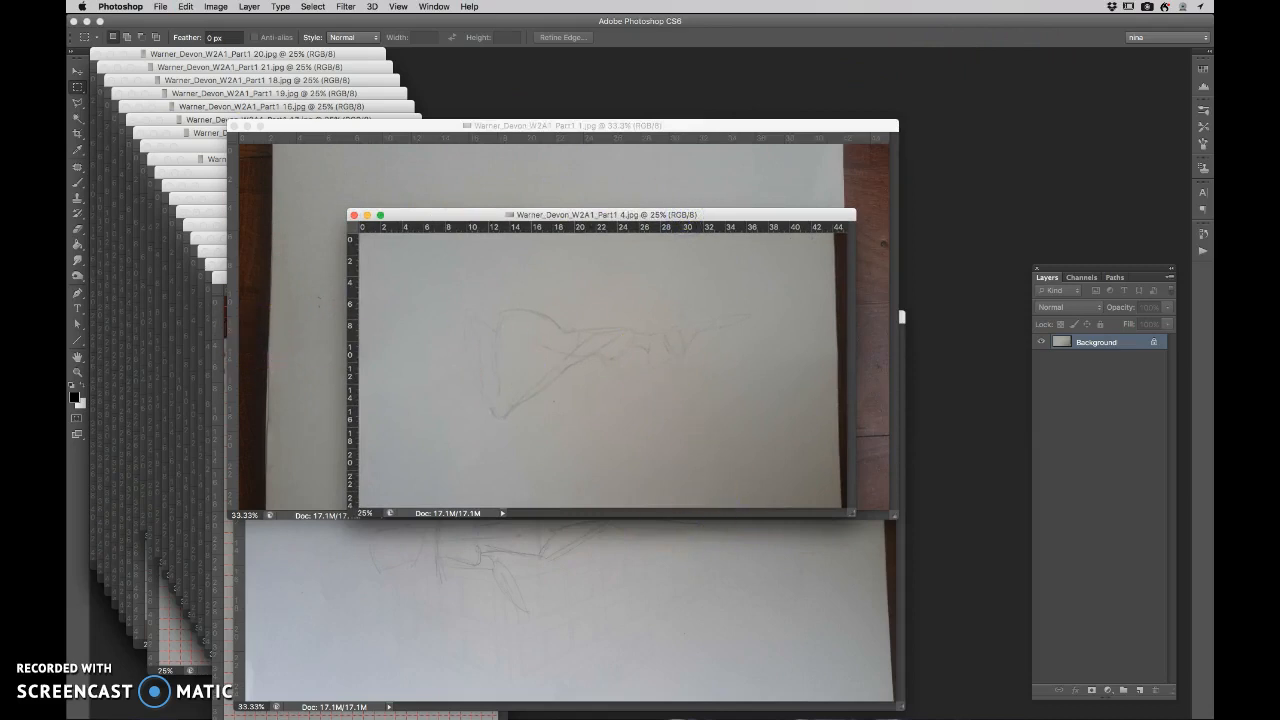
# - Rotate the Part1 4 image 90° clockwise so its figure stands upright, and move its window over the Part1 1 image
pyautogui.click(216, 7)
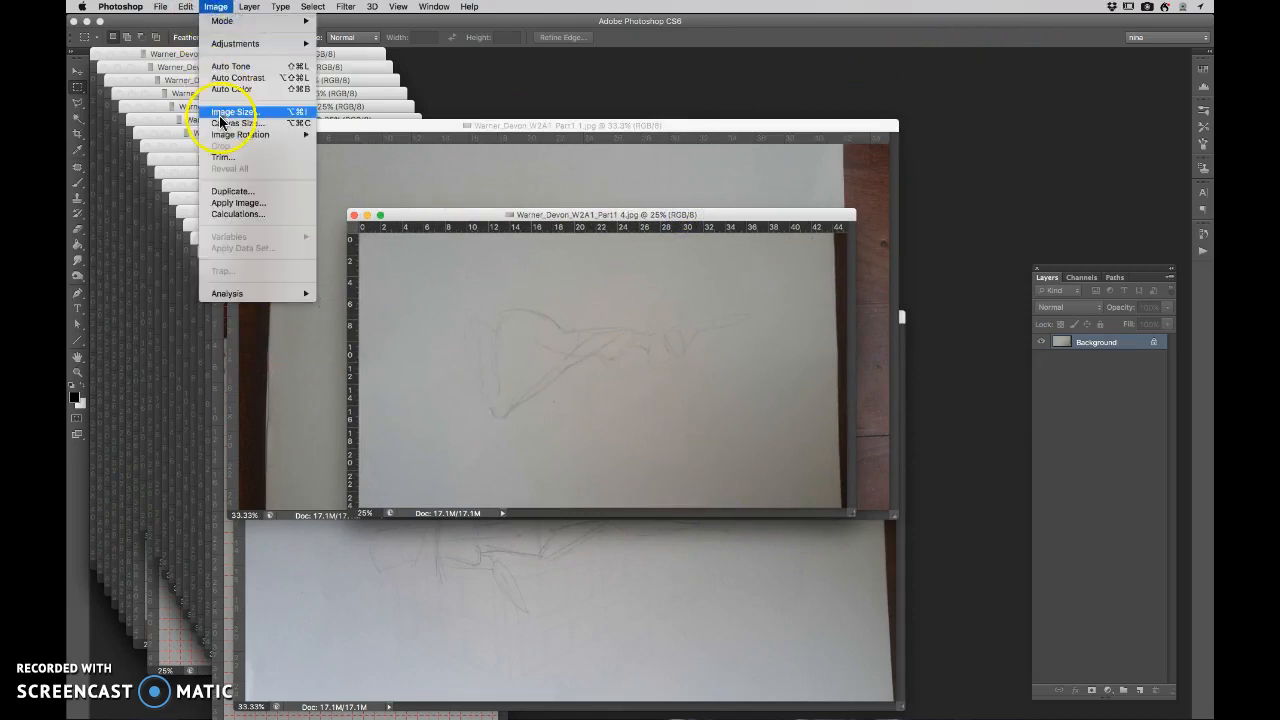
pyautogui.moveTo(255, 134)
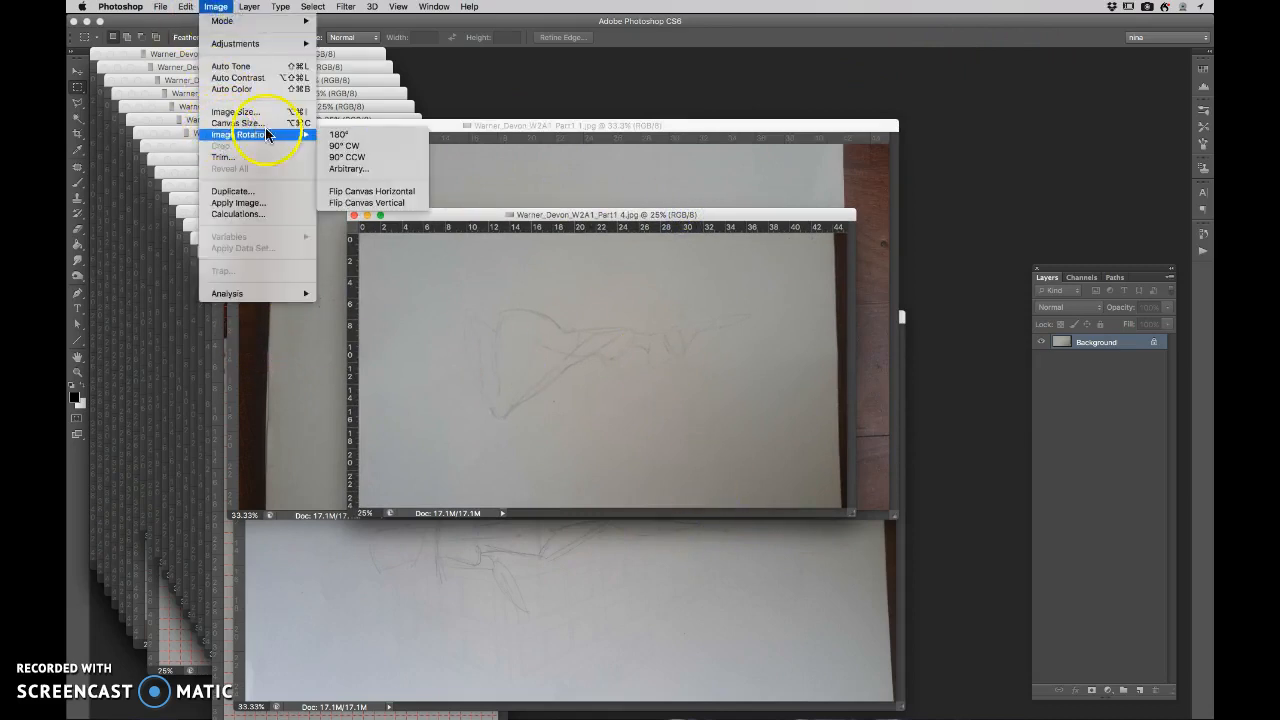
pyautogui.click(333, 147)
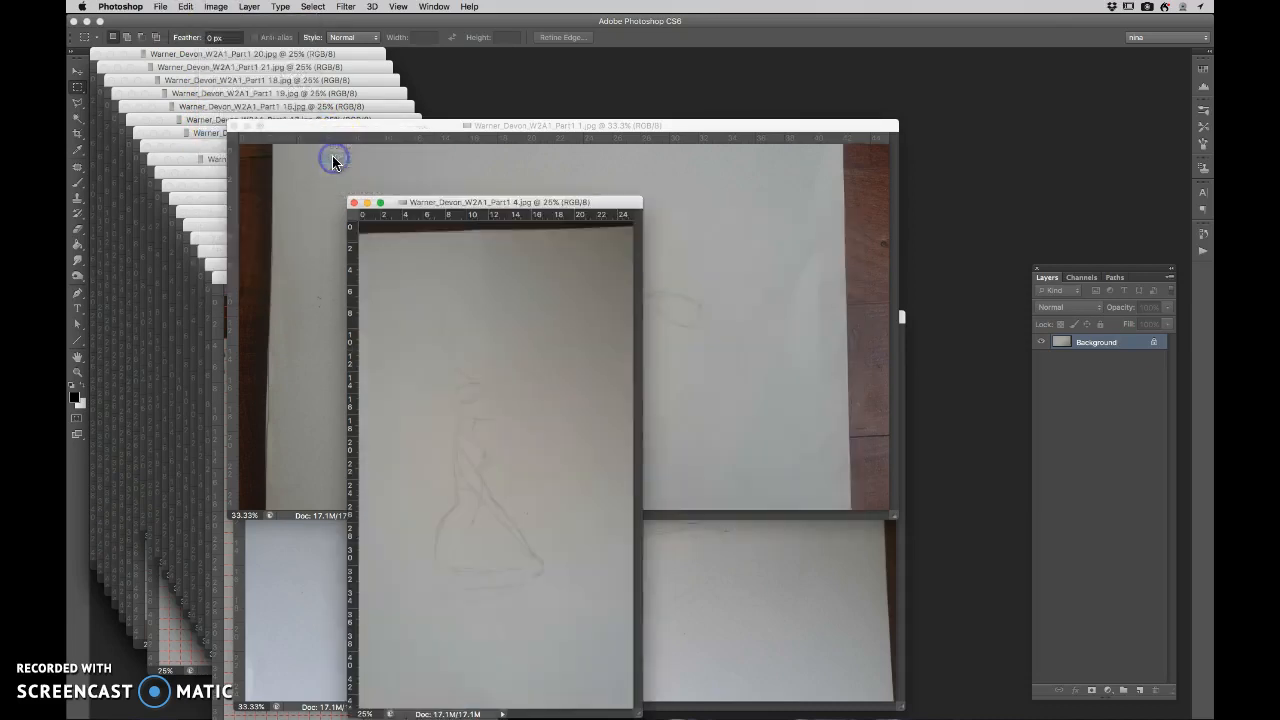
pyautogui.moveTo(530, 202); pyautogui.dragTo(740, 151)
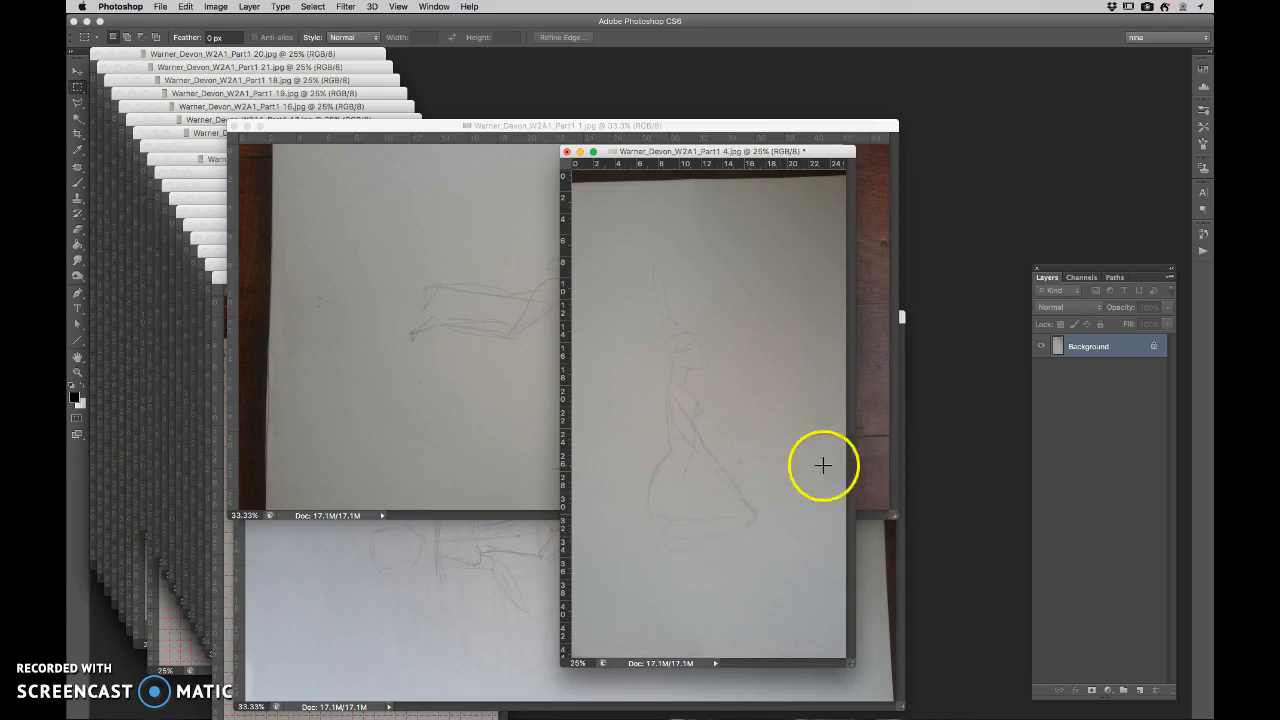
# - Rotate the Part1 1 image 90° counterclockwise so its figure stands upright, and move its window over the Part1 4 image
pyautogui.click(484, 127)
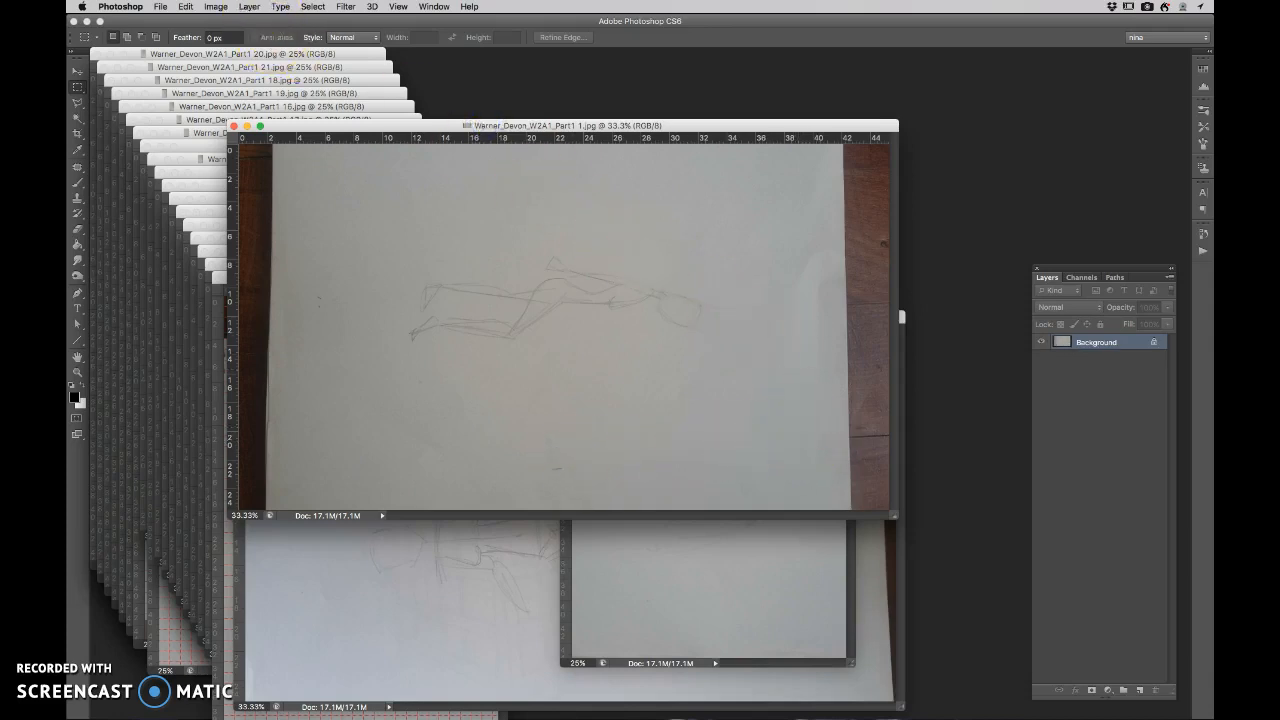
pyautogui.click(217, 8)
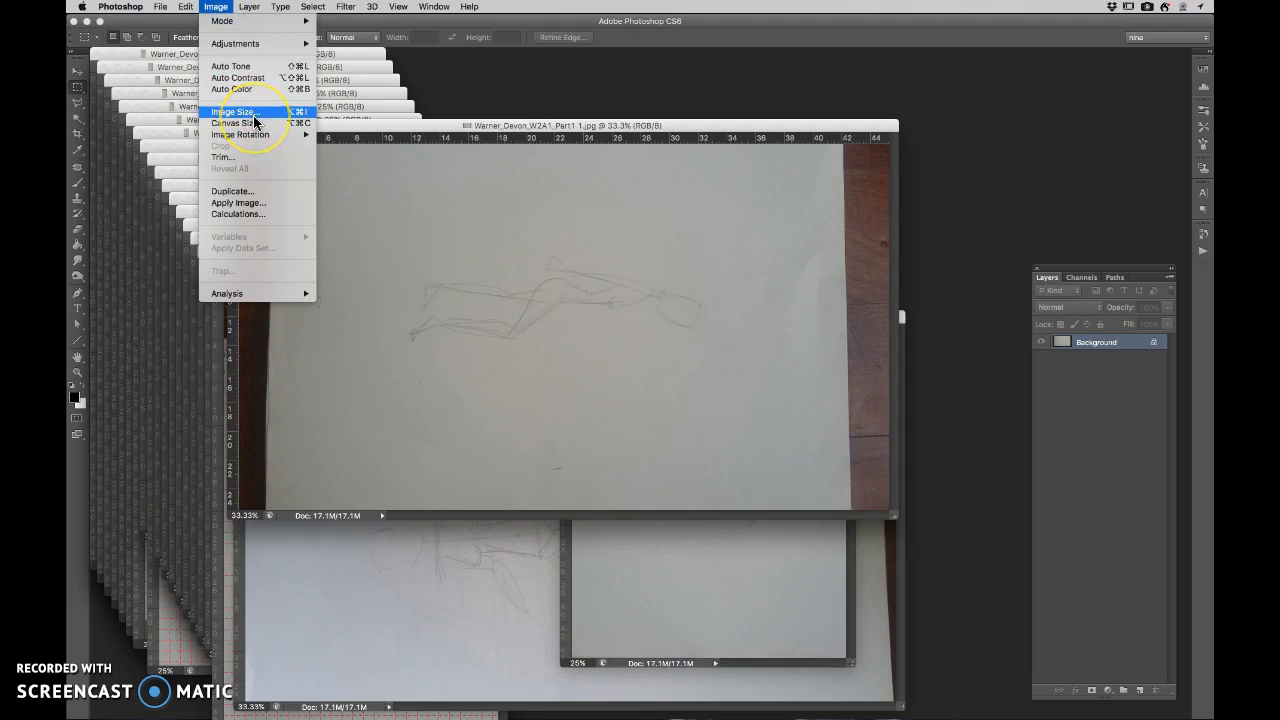
pyautogui.moveTo(255, 133)
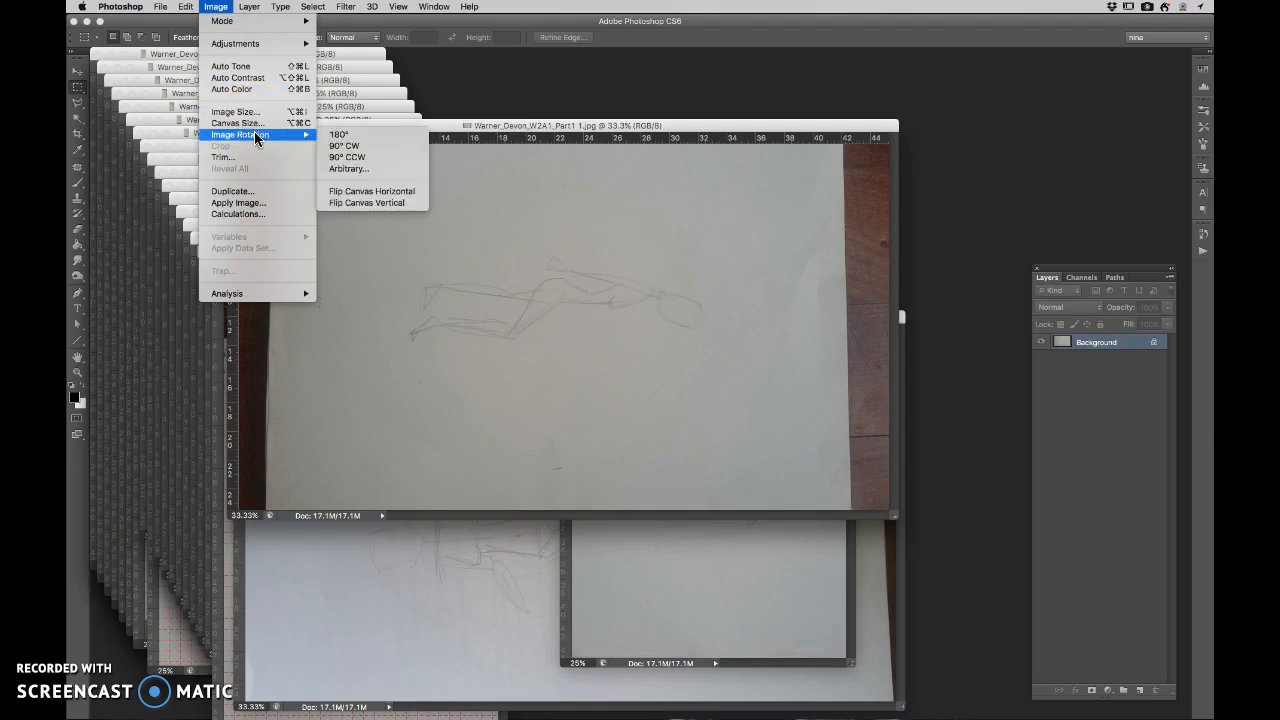
pyautogui.click(355, 158)
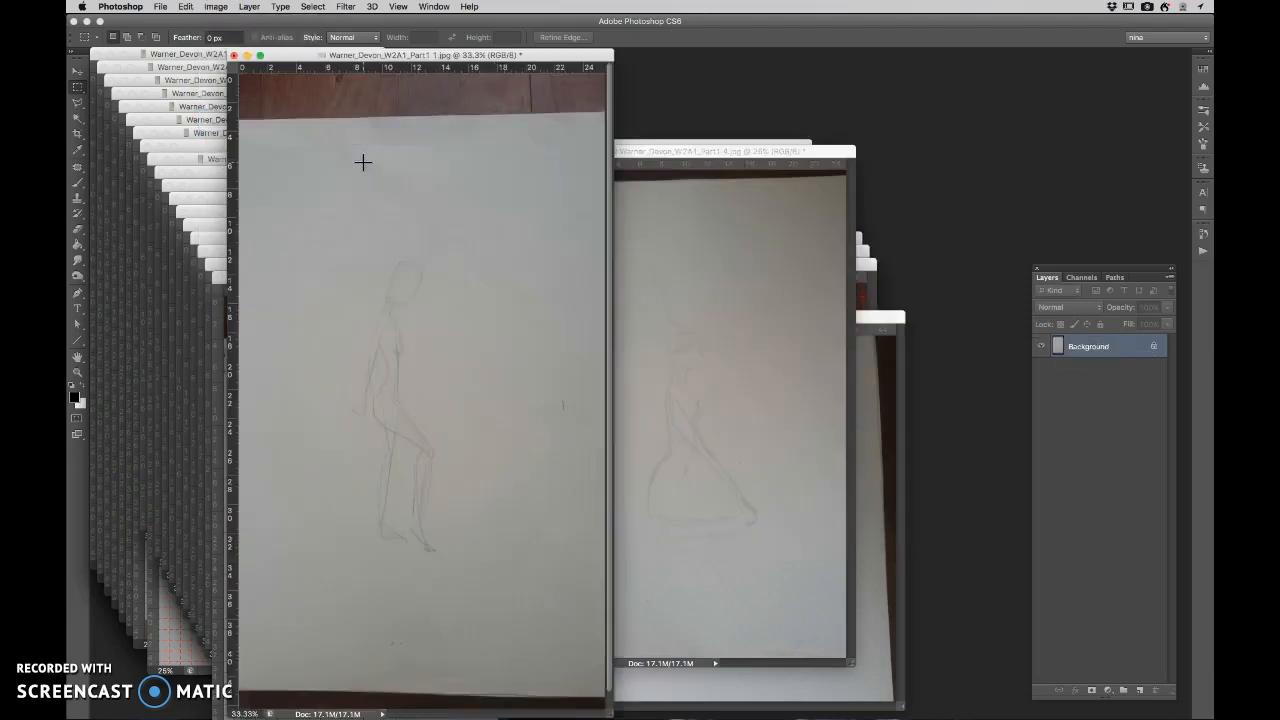
pyautogui.moveTo(480, 54); pyautogui.dragTo(763, 83)
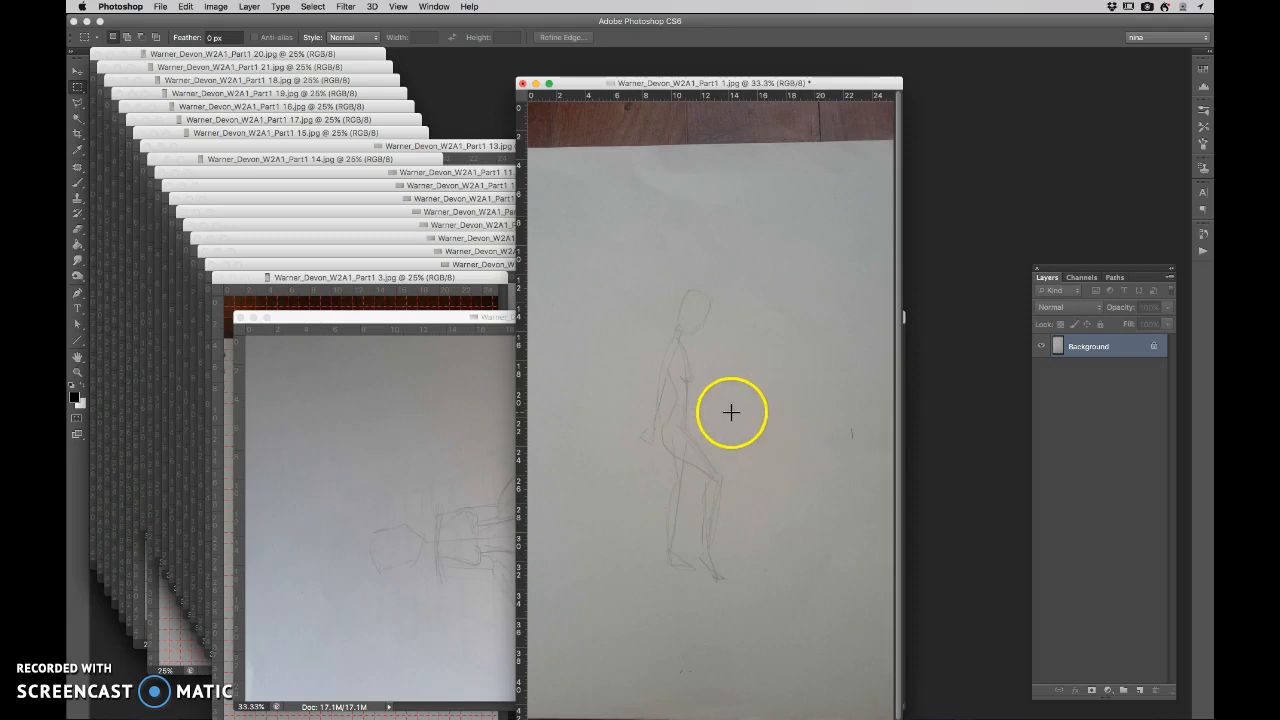
# - Crop the Part1 1 image closely around the standing figure, cutting off the wooden floor and the excess paper on all sides
pyautogui.click(440, 409)
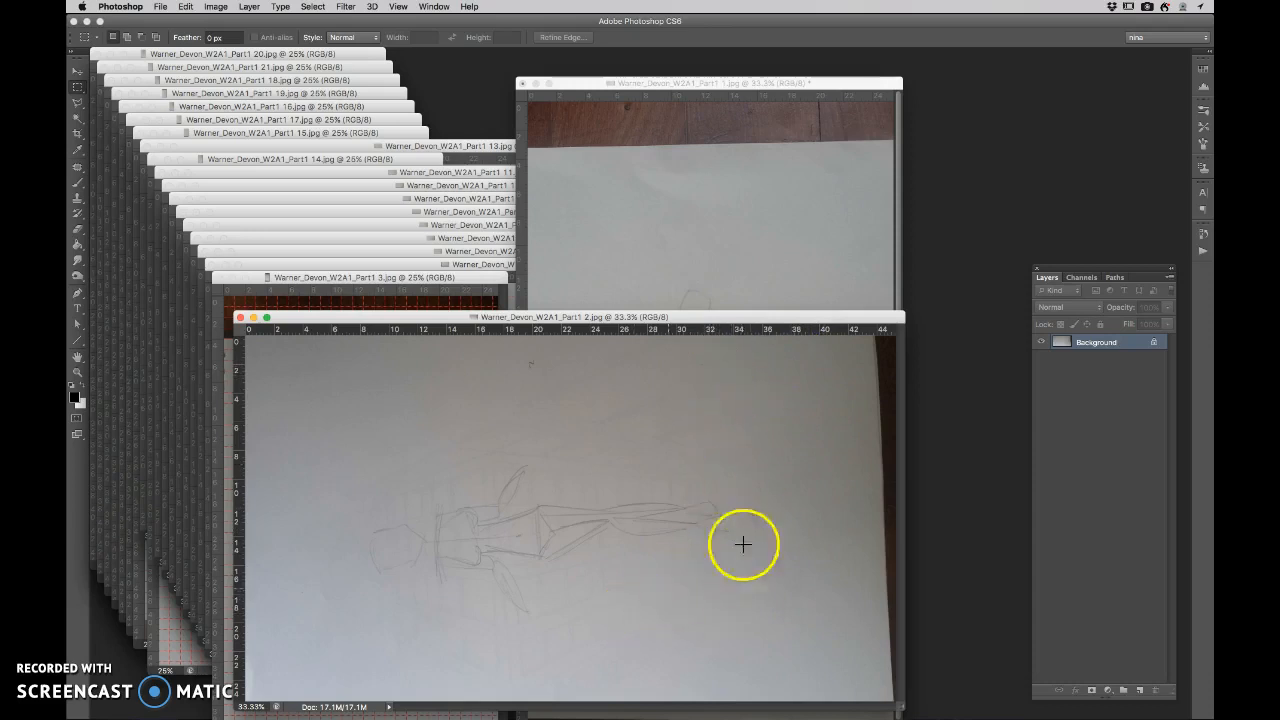
pyautogui.click(650, 233)
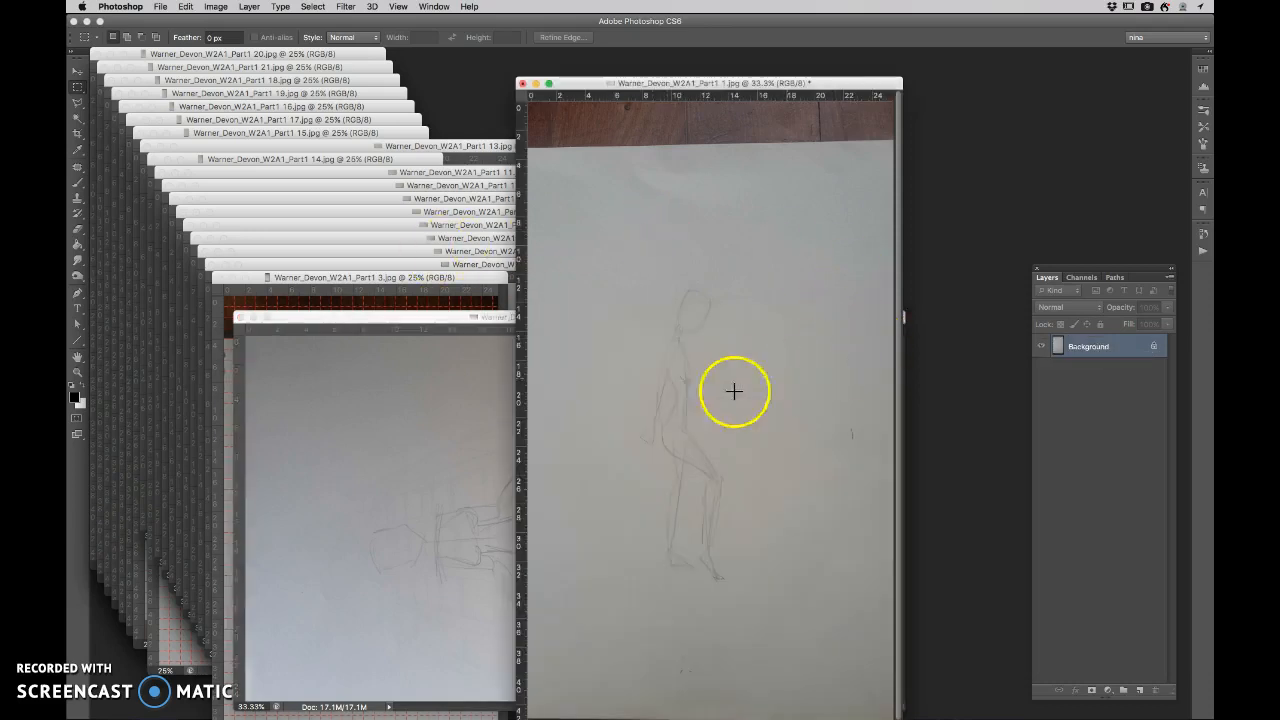
pyautogui.moveTo(811, 84); pyautogui.dragTo(862, 56)
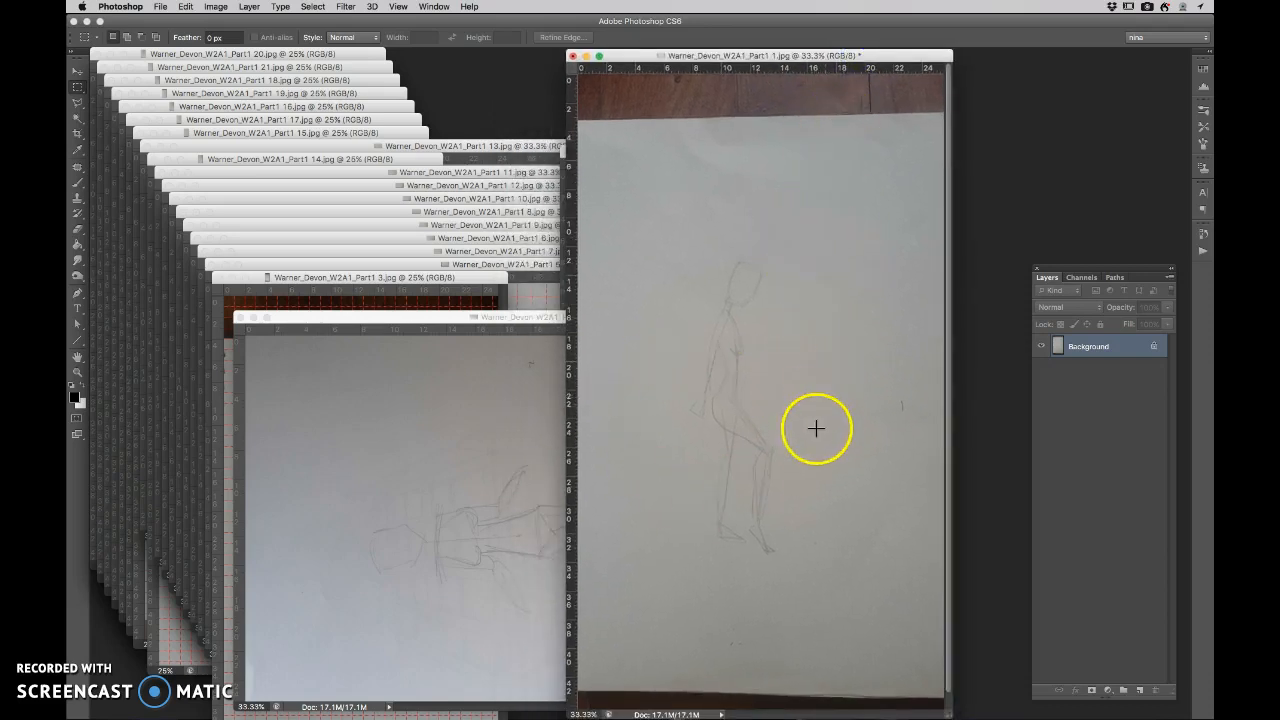
pyautogui.press('c')
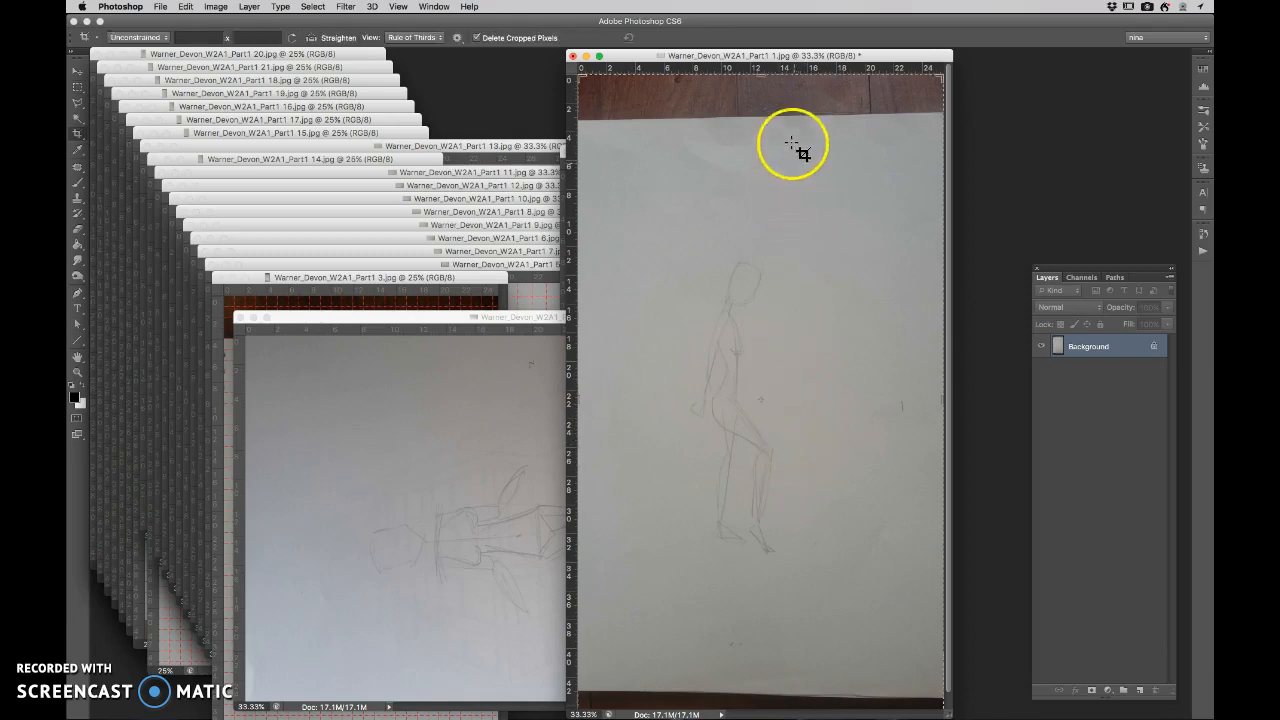
pyautogui.moveTo(763, 78); pyautogui.dragTo(753, 157)
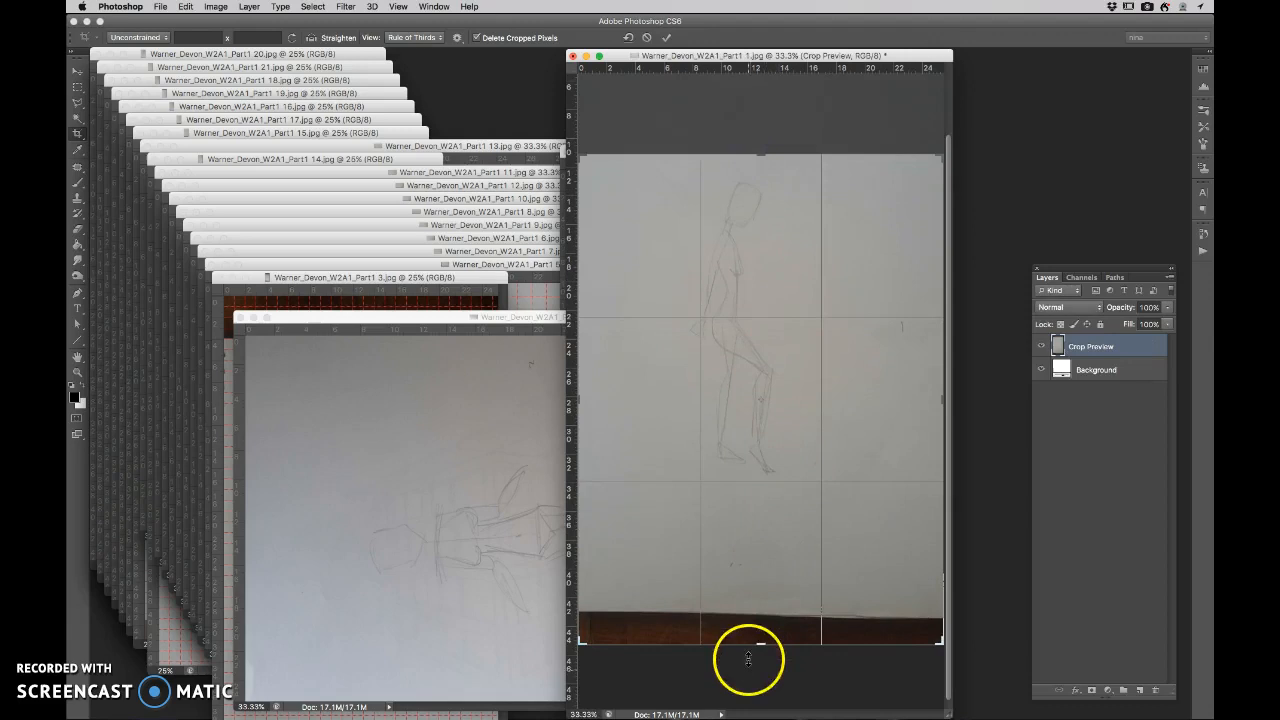
pyautogui.moveTo(760, 645); pyautogui.dragTo(773, 576)
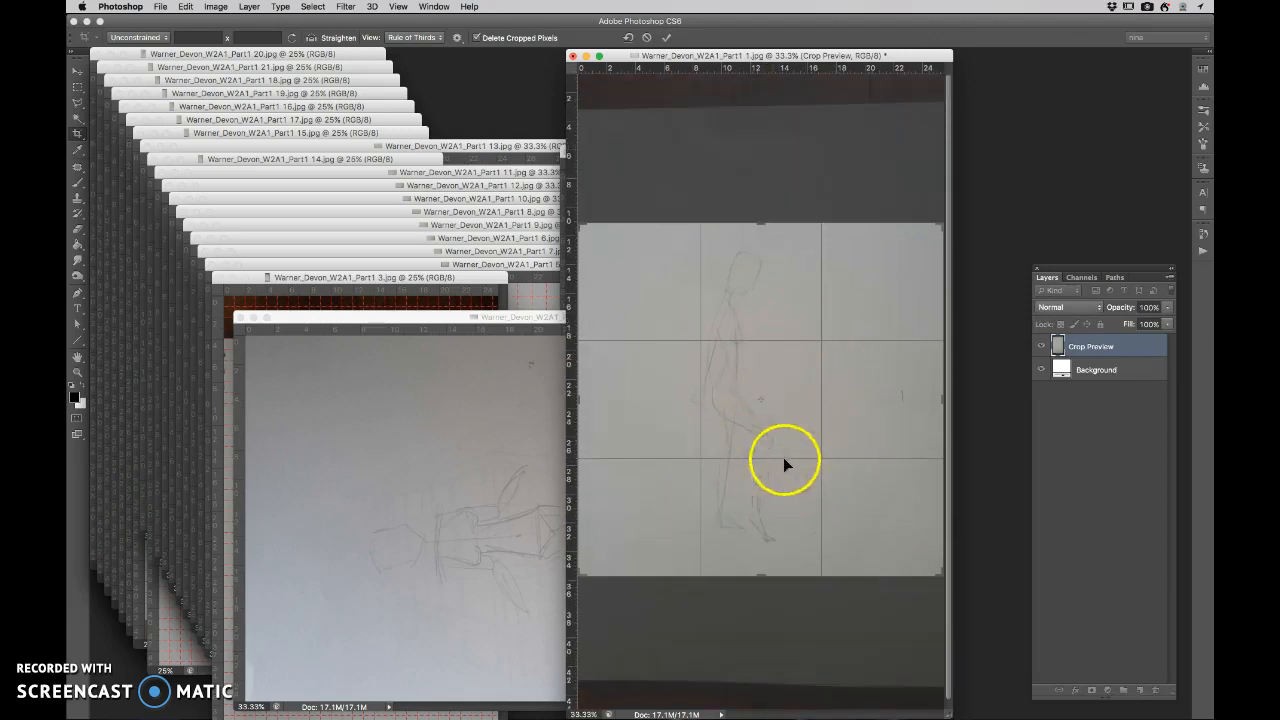
pyautogui.moveTo(943, 403); pyautogui.dragTo(926, 405)
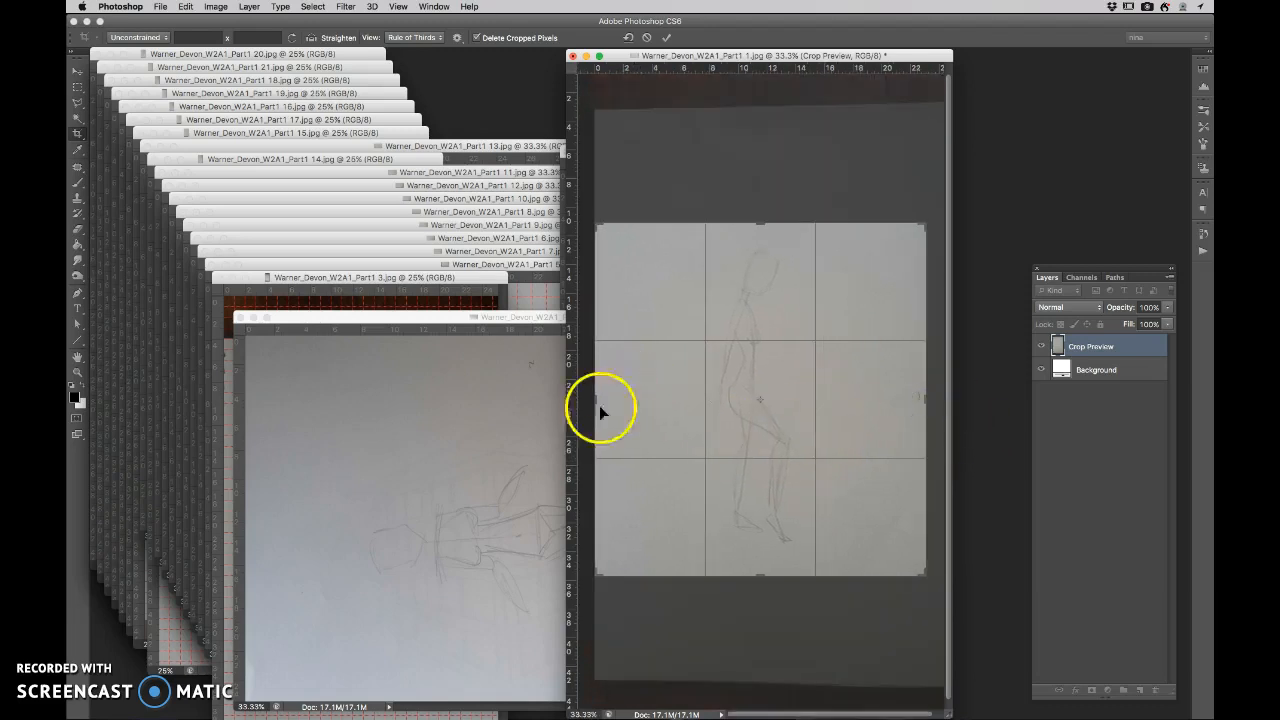
pyautogui.moveTo(596, 403); pyautogui.dragTo(618, 403)
pyautogui.press('Return')
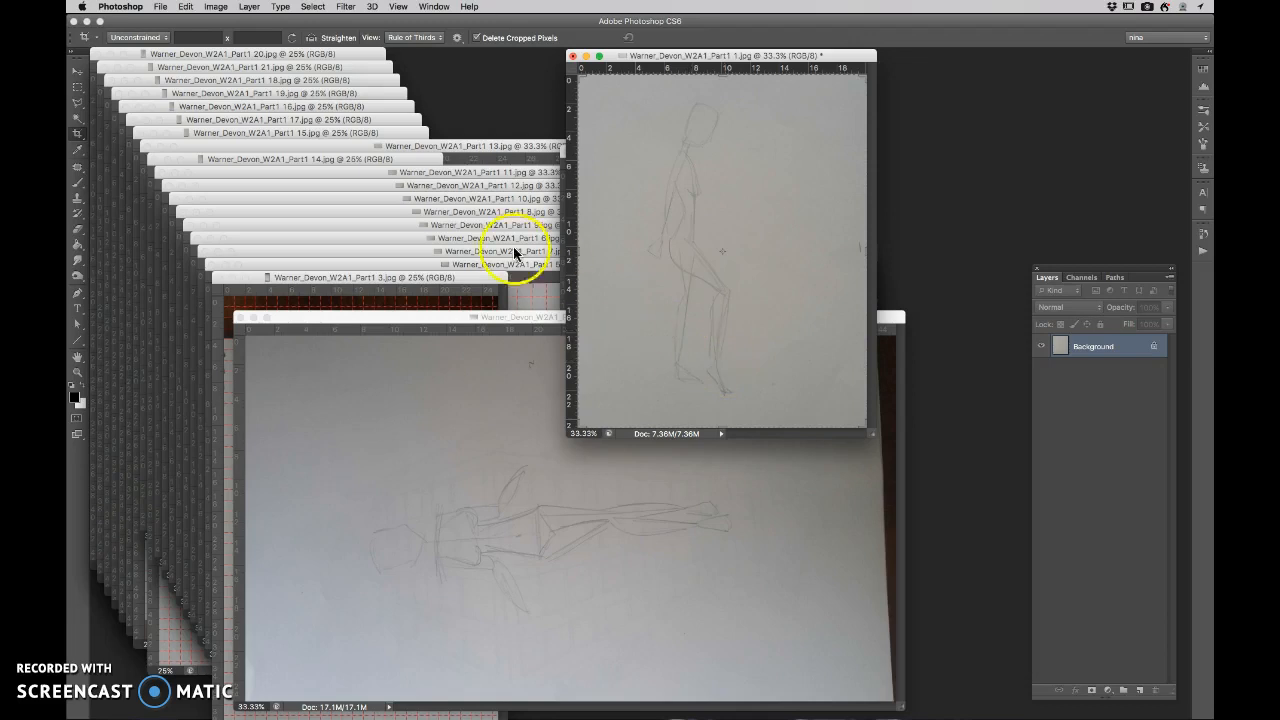
# - Adjust the Part1 1 image's Levels from the automatic correction to input levels of 103, 0.80 and 187
pyautogui.click(218, 7)
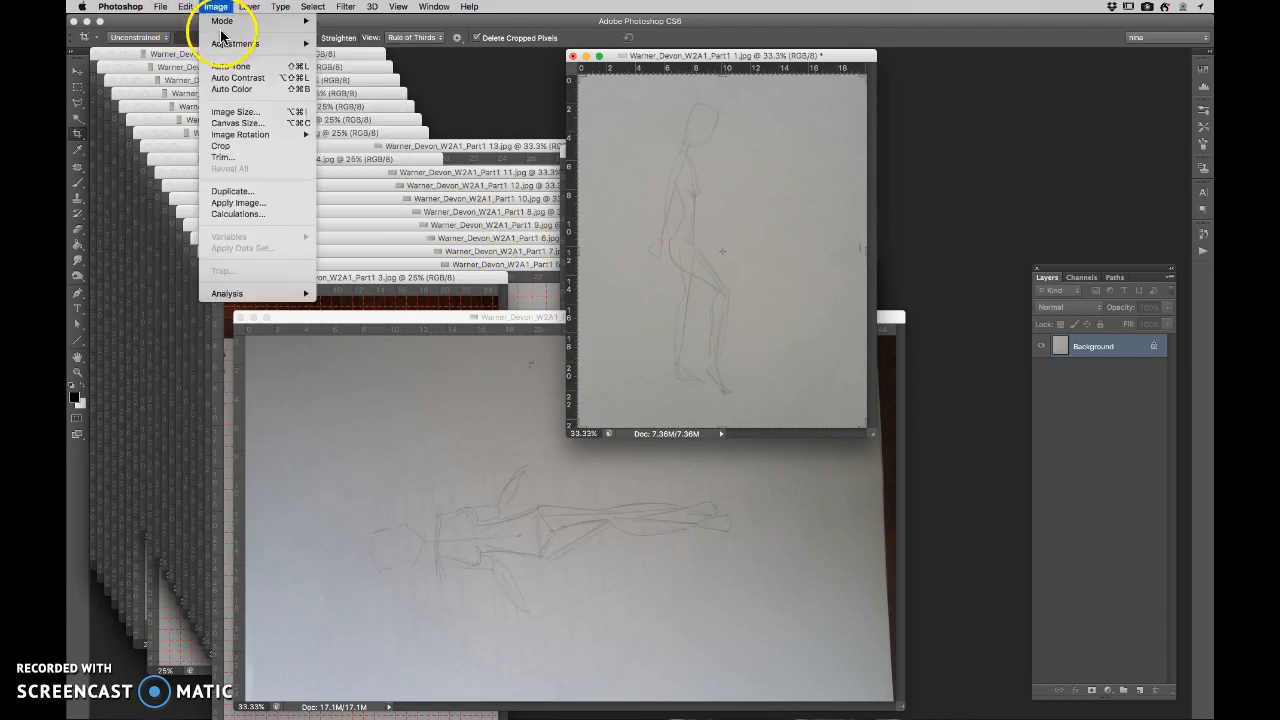
pyautogui.moveTo(220, 44)
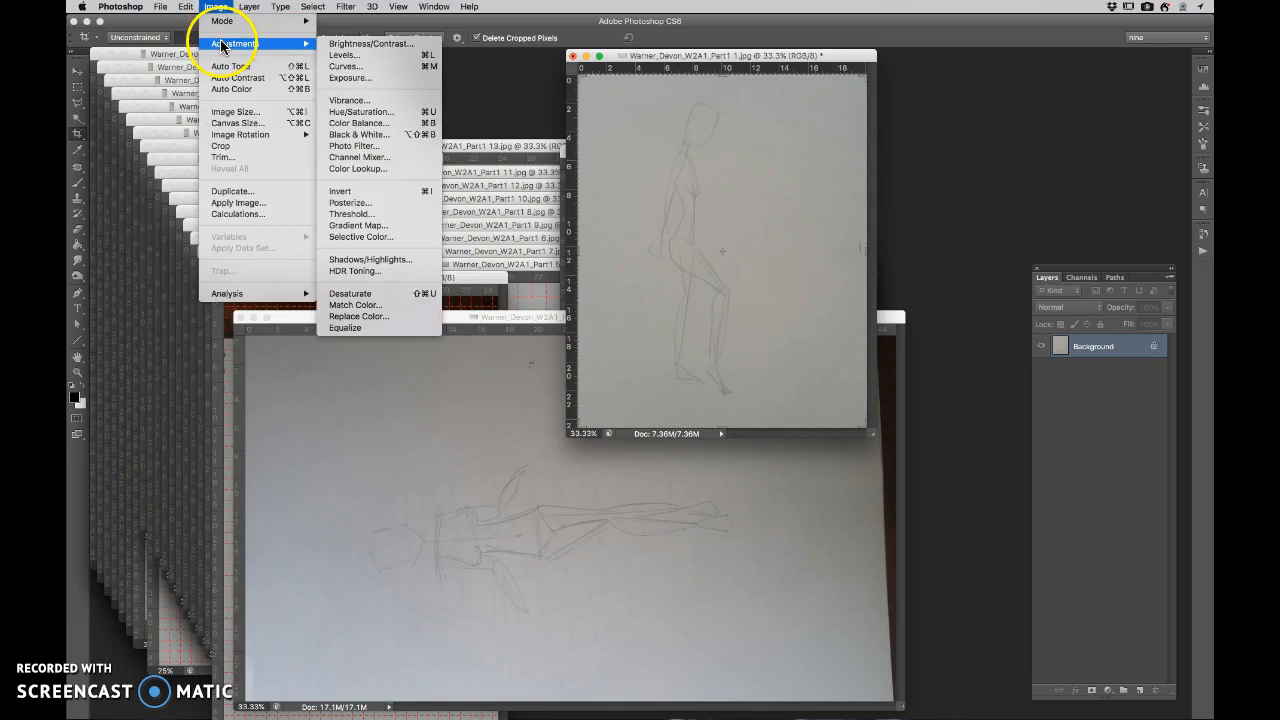
pyautogui.click(358, 54)
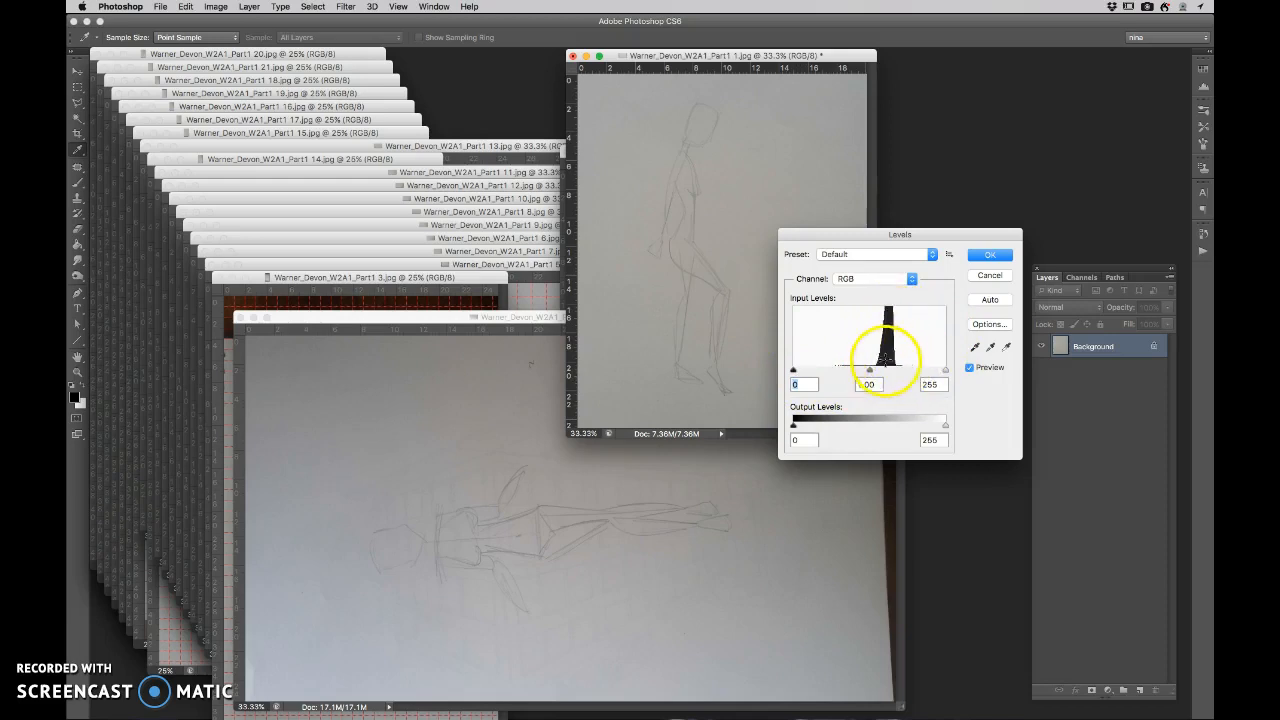
pyautogui.click(984, 301)
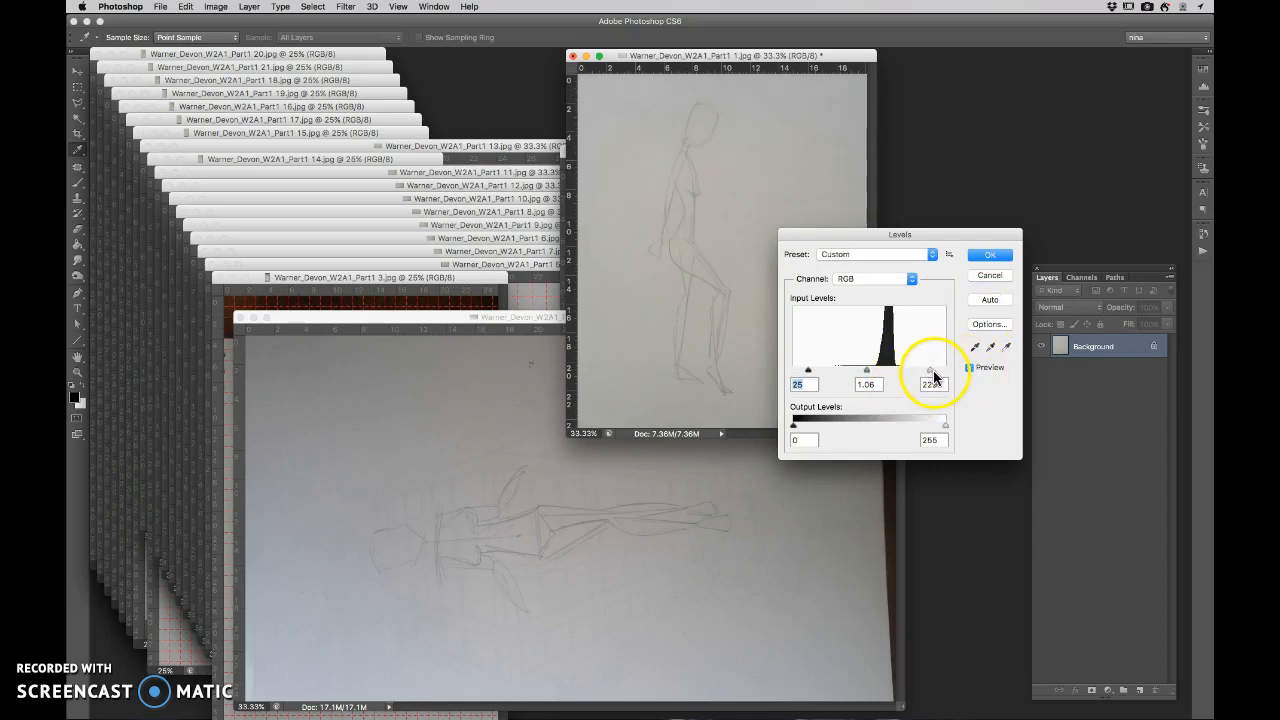
pyautogui.moveTo(921, 374); pyautogui.dragTo(908, 374)
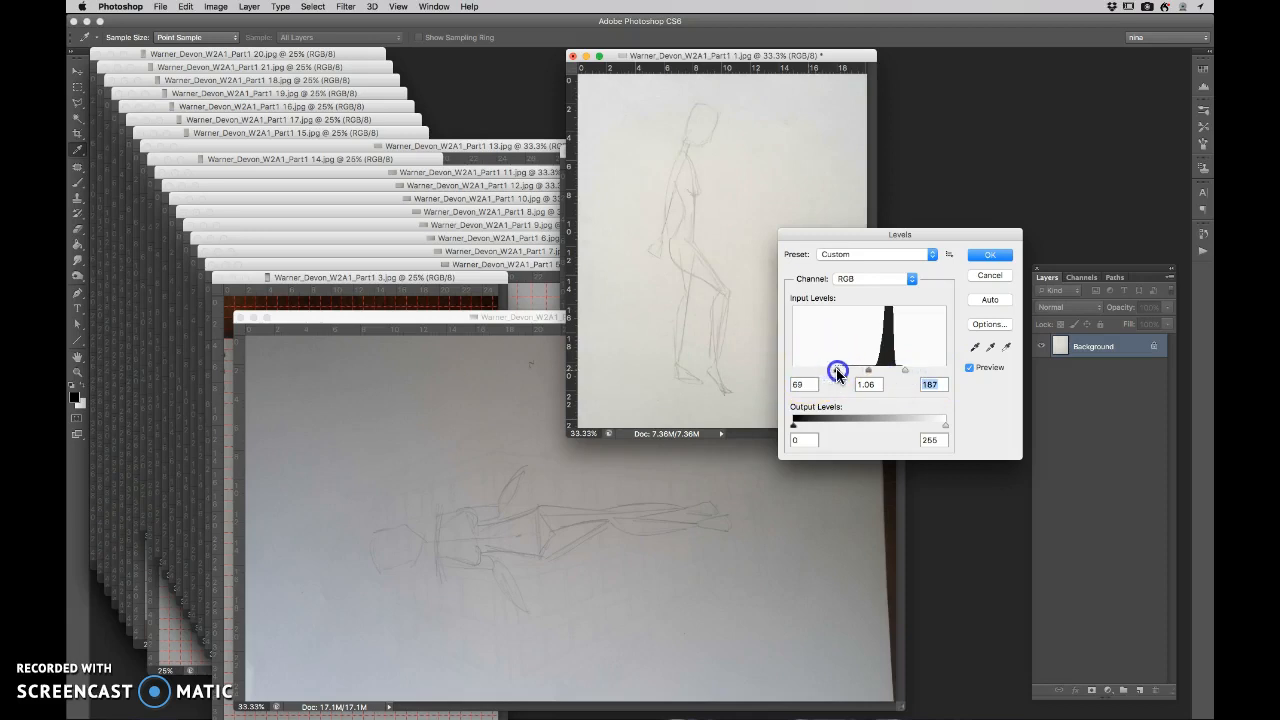
pyautogui.moveTo(855, 372); pyautogui.dragTo(884, 372)
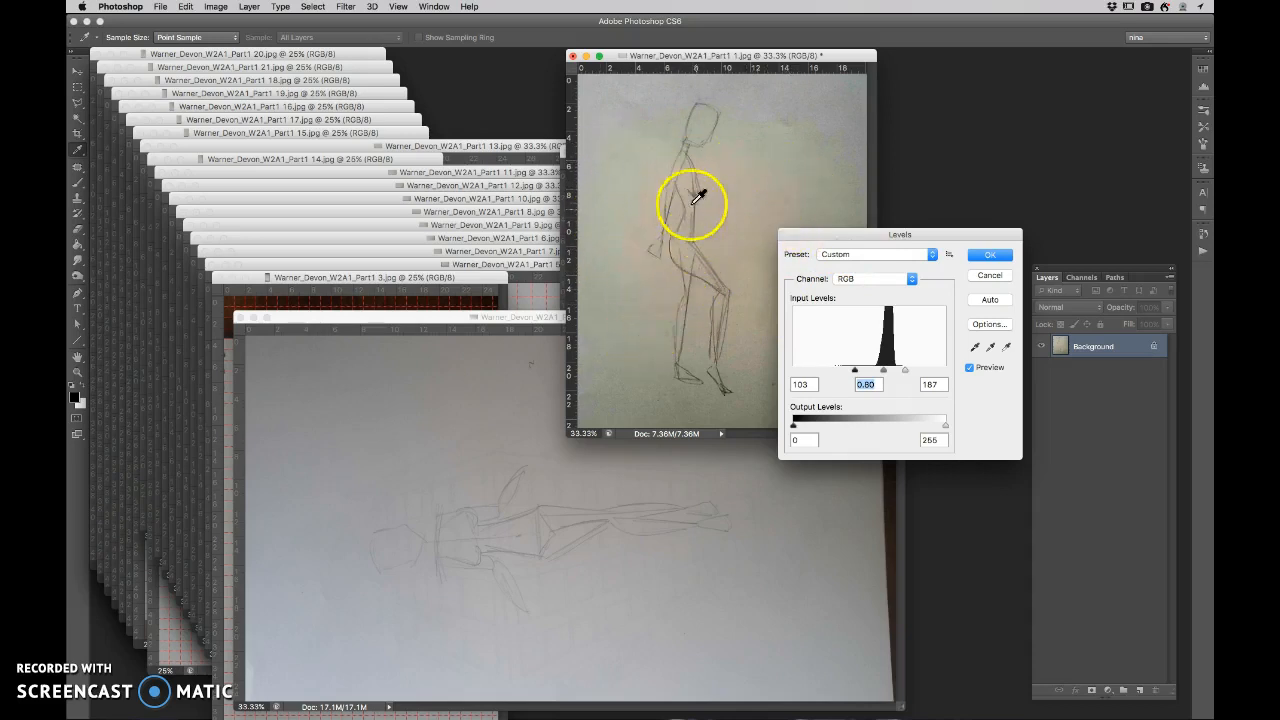
pyautogui.click(980, 256)
pyautogui.press('c')
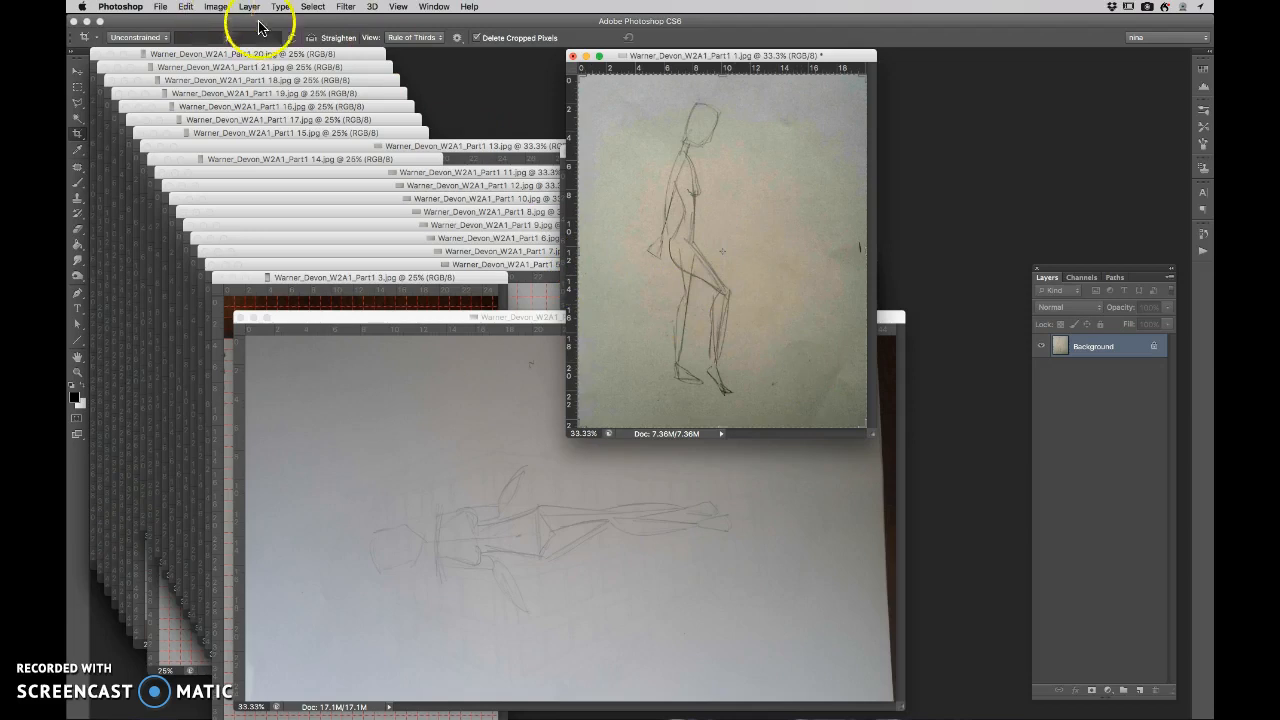
# - Remove the colour from the Part1 1 image by setting its Hue/Saturation saturation to -100
pyautogui.click(218, 8)
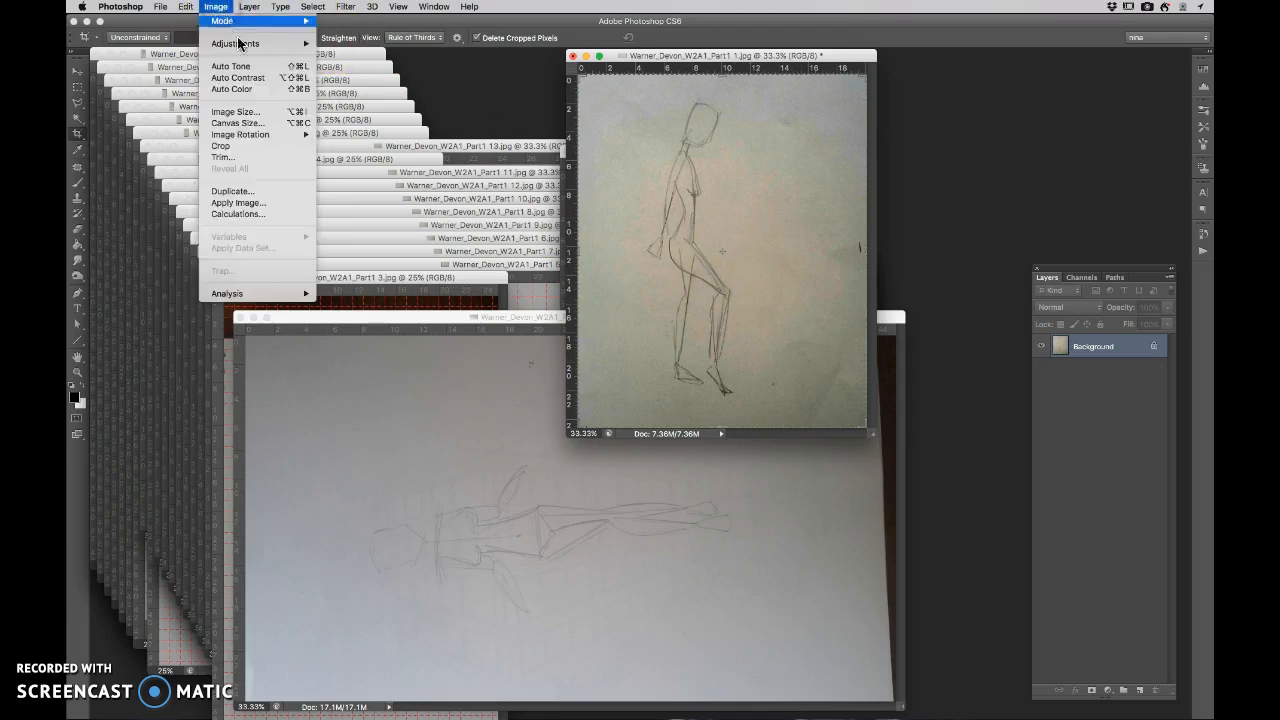
pyautogui.moveTo(238, 46)
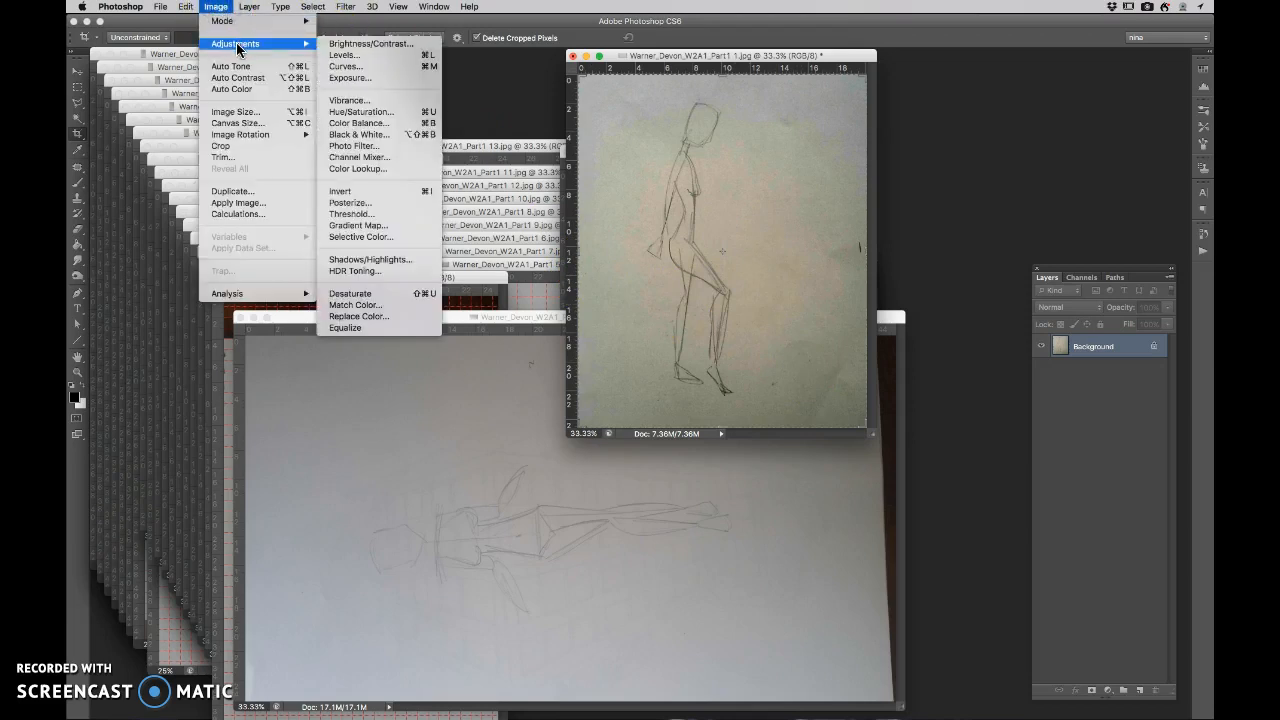
pyautogui.click(404, 113)
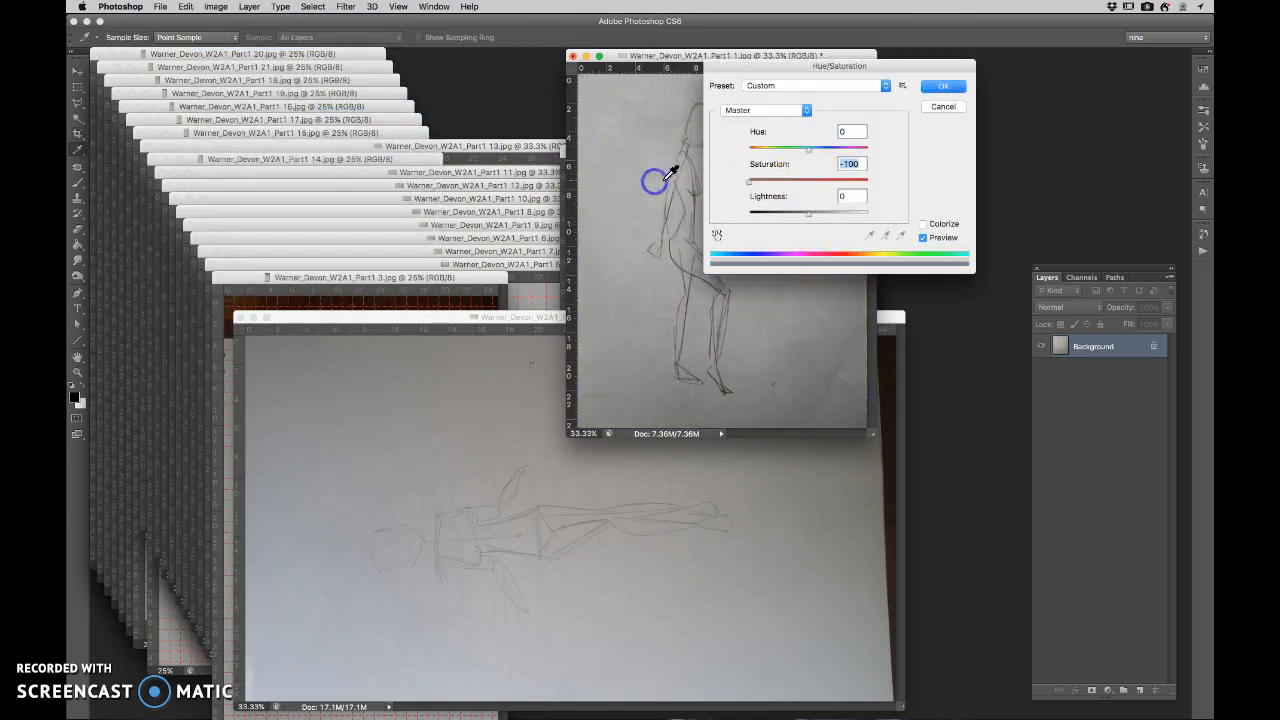
pyautogui.click(936, 85)
pyautogui.press('c')
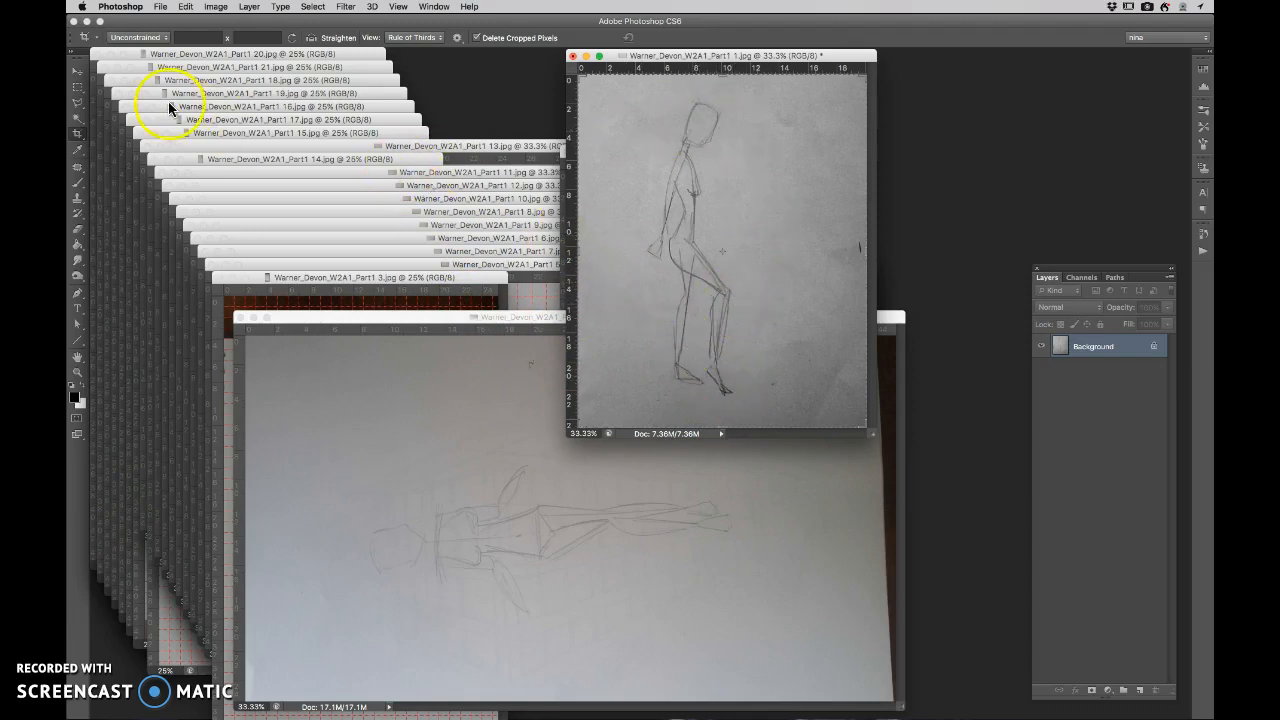
# - Apply automatic Brightness/Contrast to the Part1 1 image and finish with brightness 3 and contrast 99
pyautogui.click(216, 7)
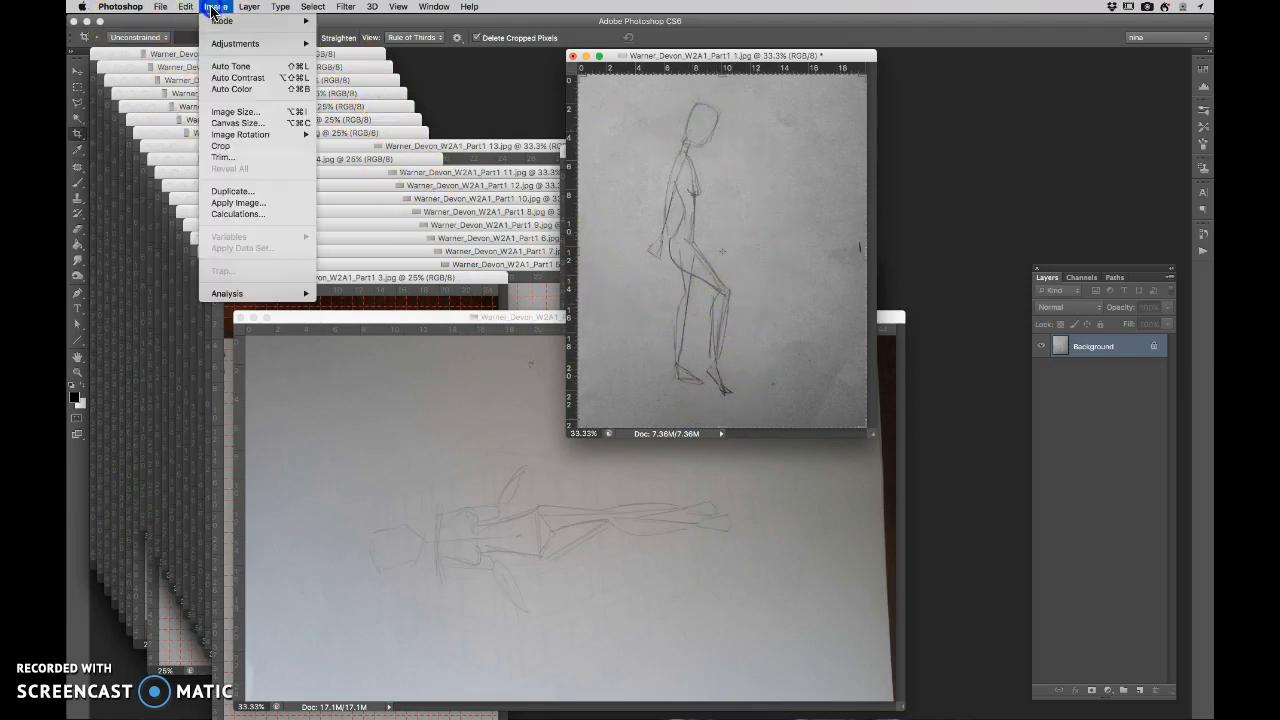
pyautogui.moveTo(240, 44)
pyautogui.click(332, 44)
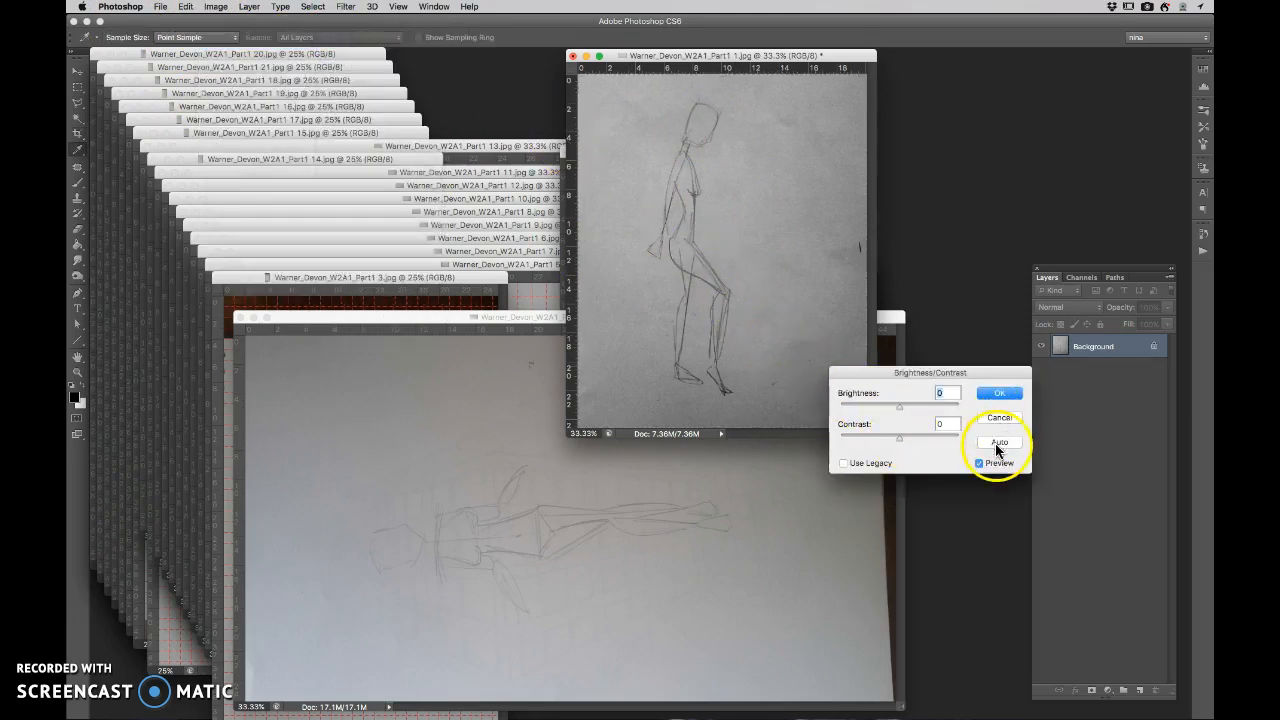
pyautogui.click(997, 443)
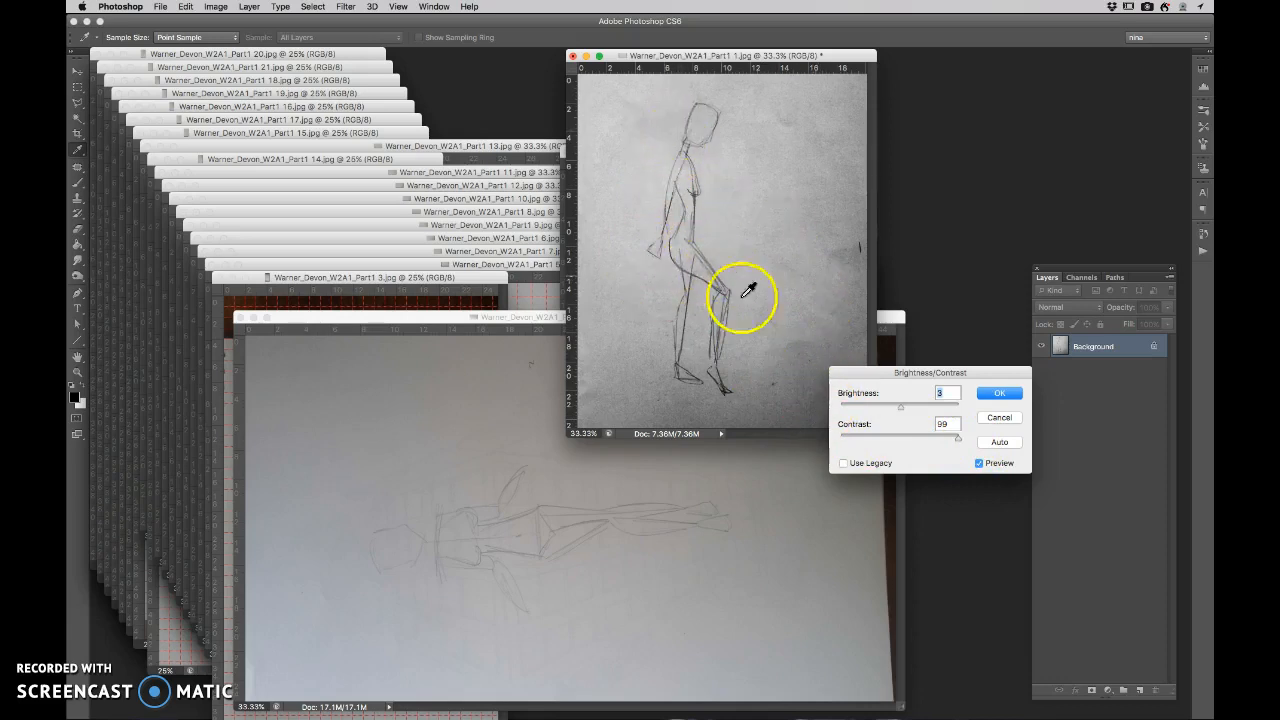
pyautogui.click(999, 400)
pyautogui.press('c')
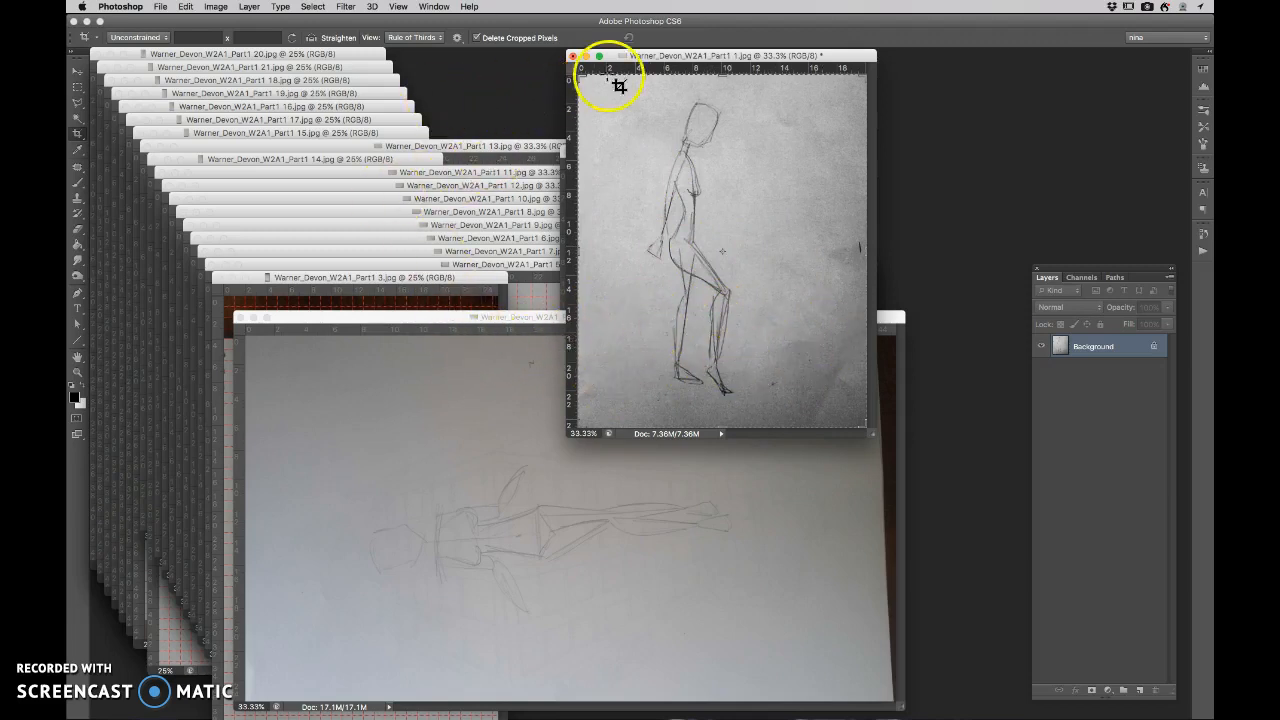
# - Reposition the Part1 1 image window so that it overlaps the Part1 2 image
pyautogui.moveTo(646, 56); pyautogui.dragTo(640, 173)
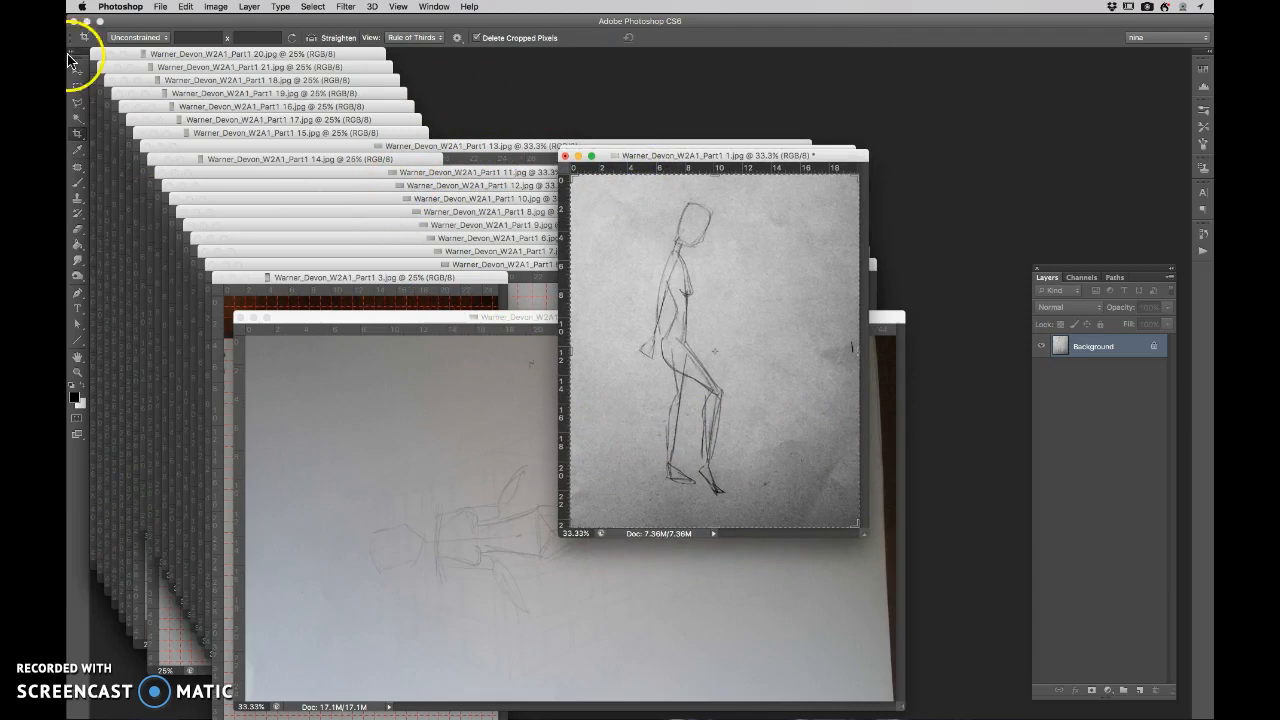
pyautogui.click(164, 8)
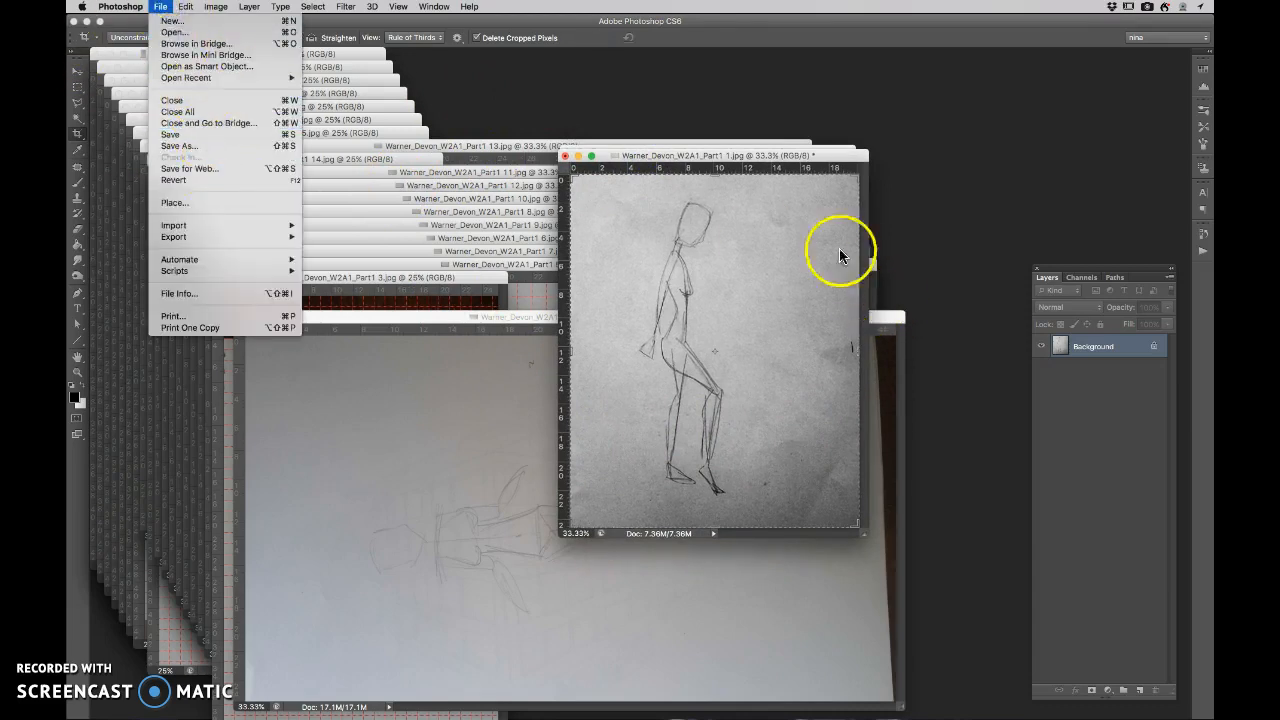
pyautogui.click(789, 163)
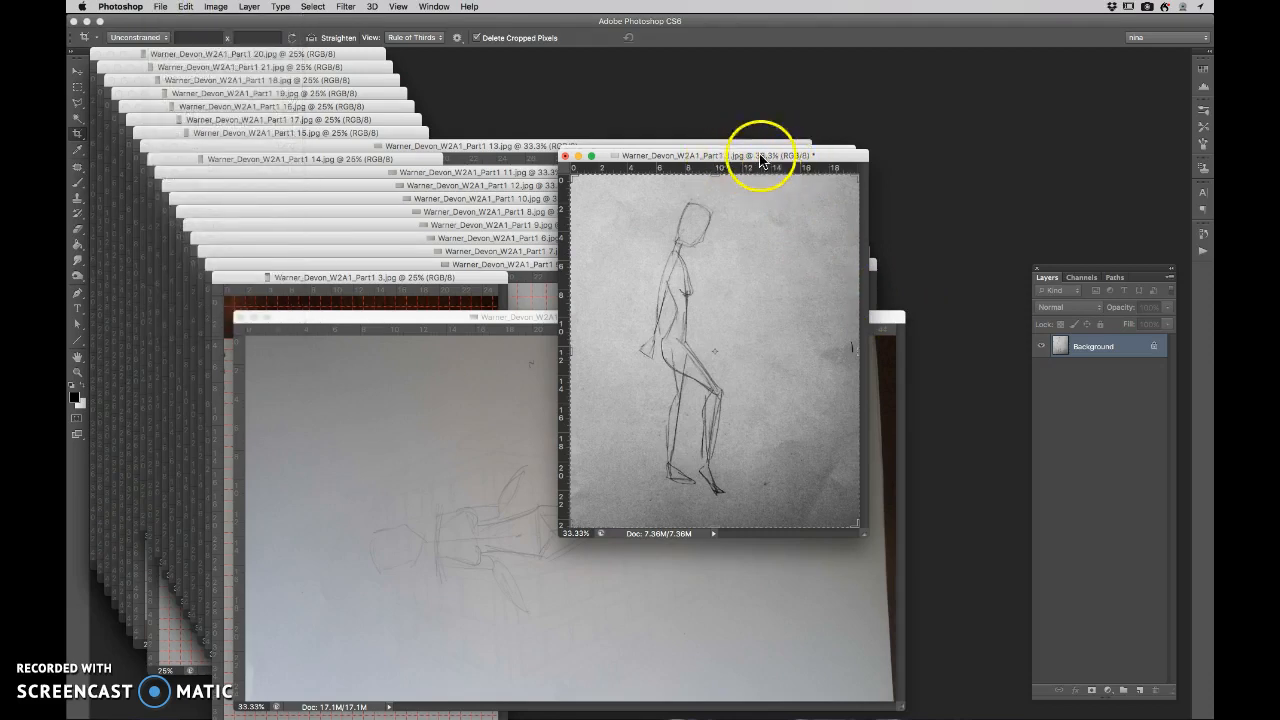
# - Resize the Part1 1 image to a height of 1000 pixels with its proportions constrained
pyautogui.click(216, 7)
pyautogui.click(233, 111)
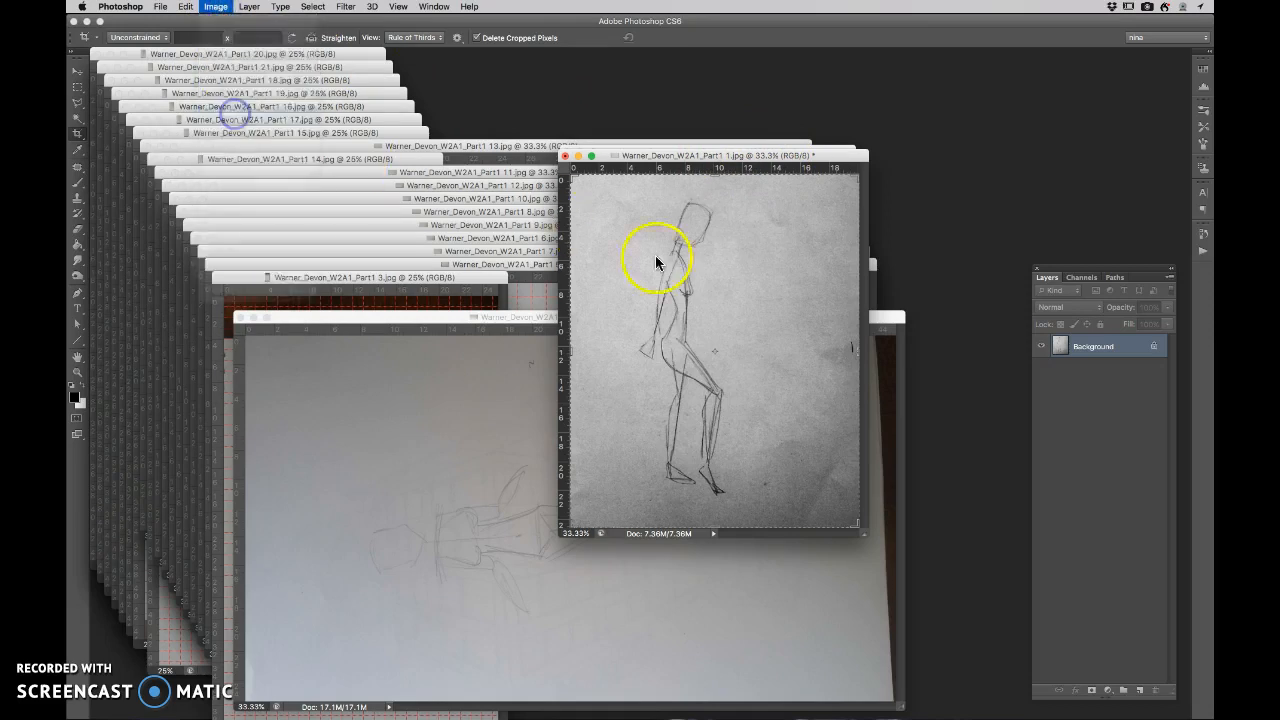
pyautogui.click(617, 163)
pyautogui.write('1')
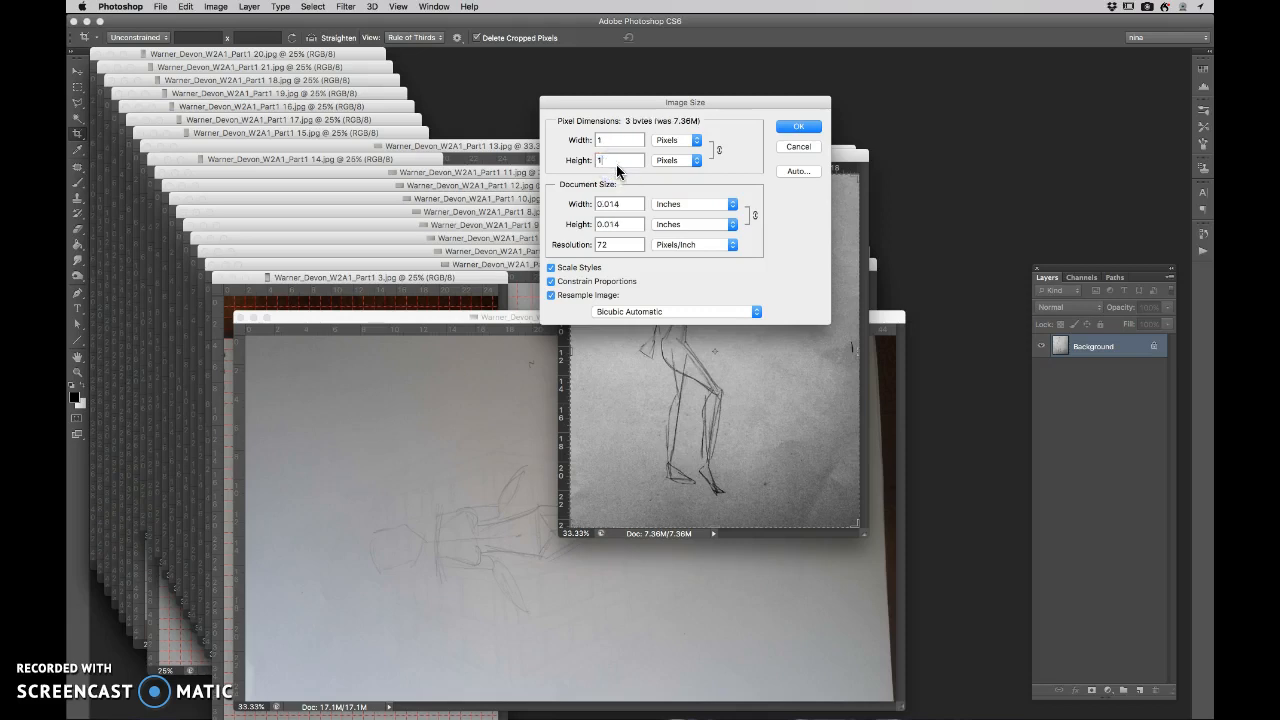
pyautogui.write('000')
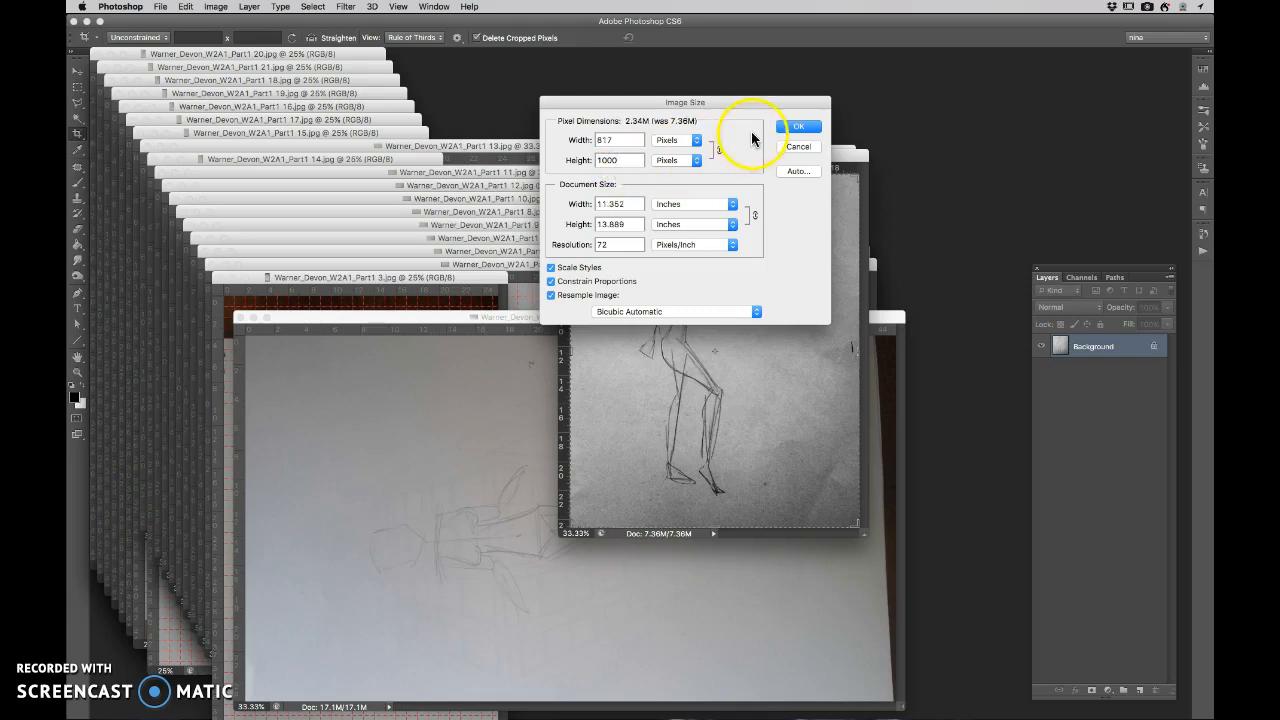
pyautogui.click(612, 248)
pyautogui.moveTo(612, 248); pyautogui.dragTo(539, 246)
pyautogui.click(714, 277)
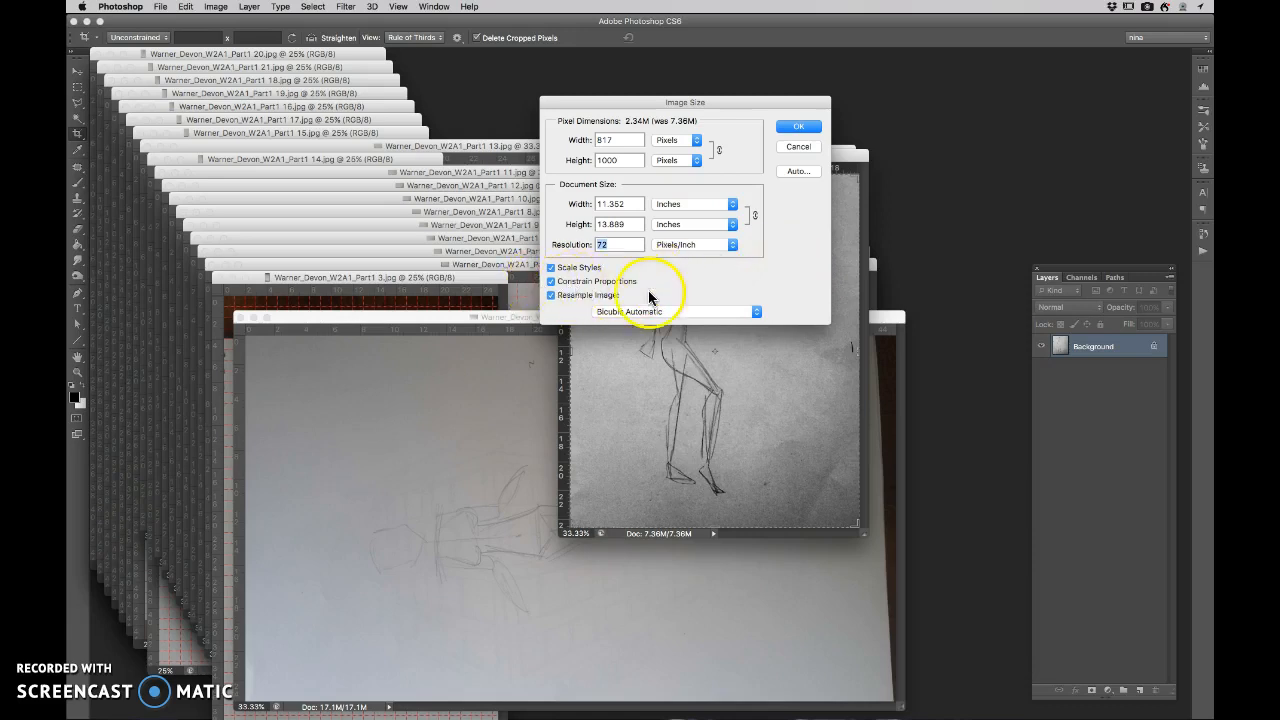
pyautogui.click(800, 127)
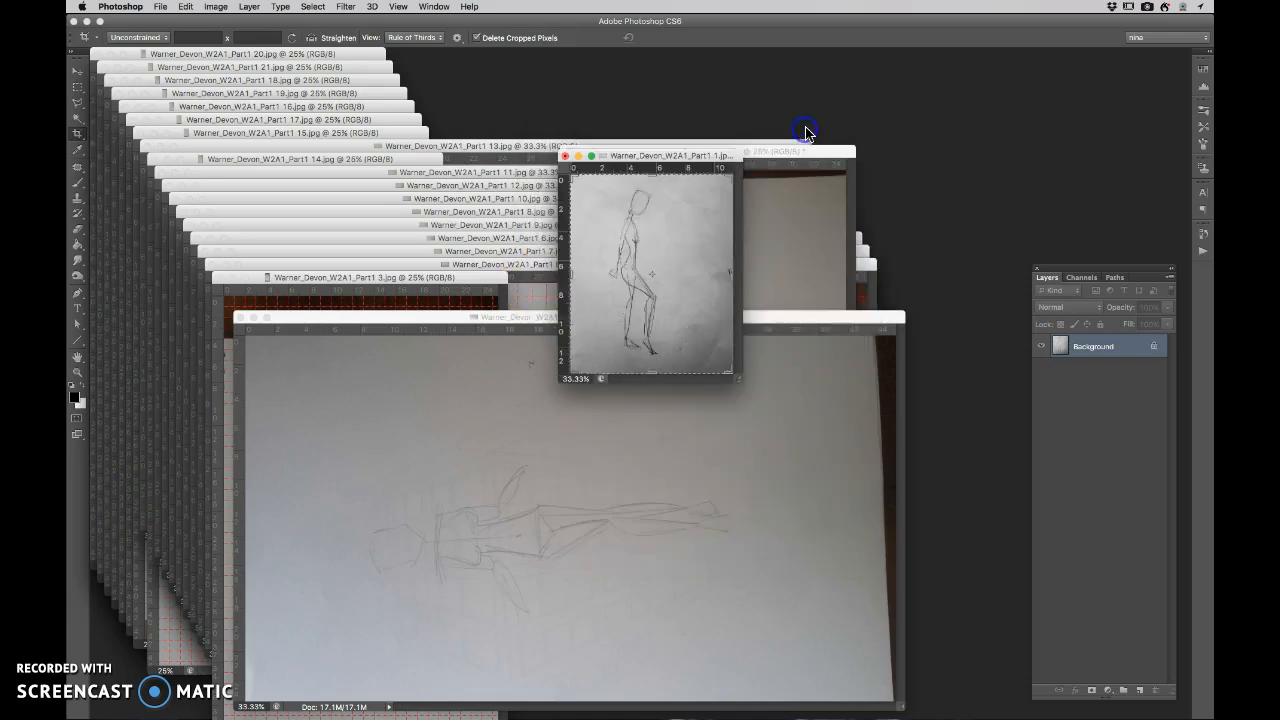
# - Inspect the resized Part1 1 image at 100% zoom and compare it with the Part1 2 image
pyautogui.click(783, 203)
pyautogui.press('super+equal')
pyautogui.press('super+equal')
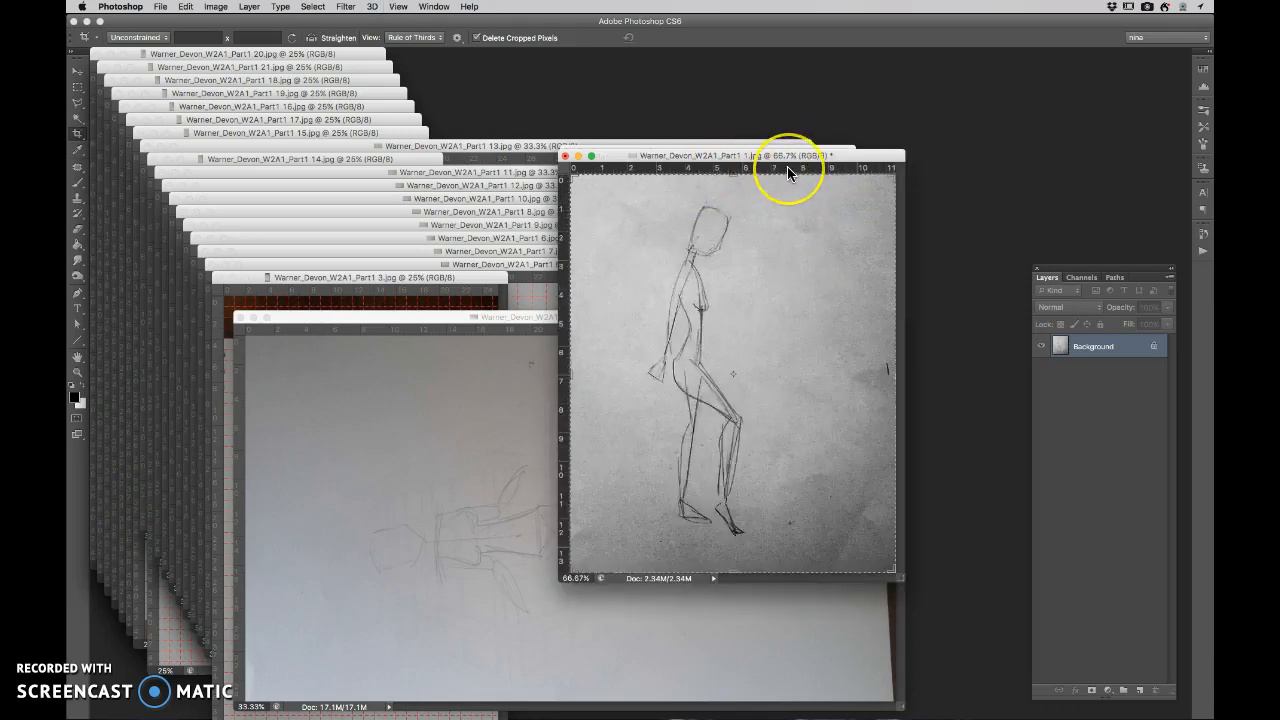
pyautogui.press('super+equal')
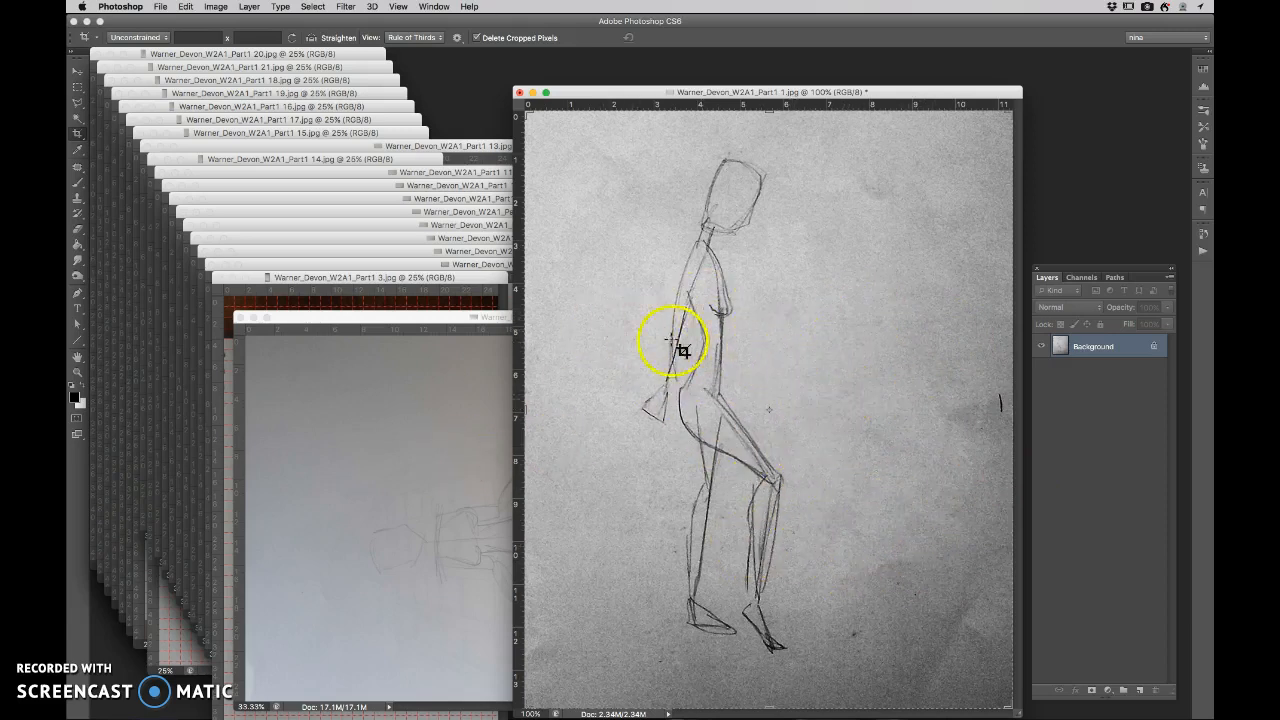
pyautogui.click(407, 414)
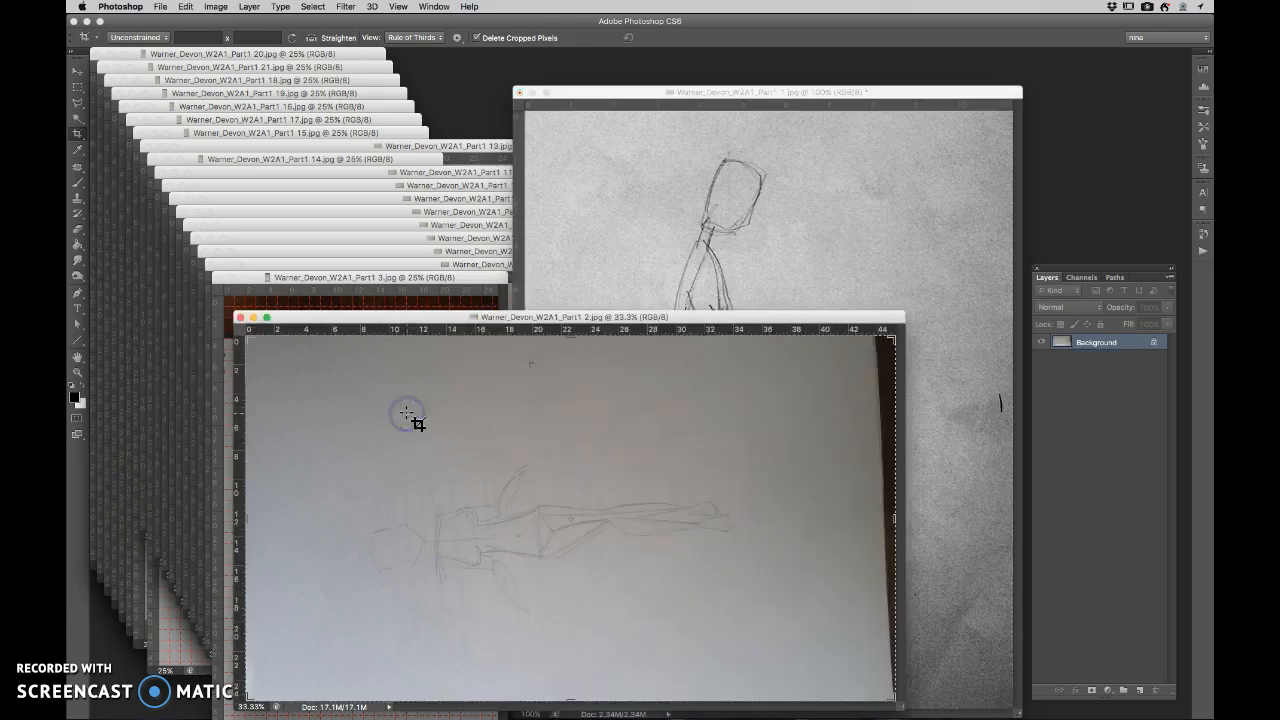
pyautogui.click(803, 278)
# - Begin saving the Part1 1 image under a new location and create a folder named "new" inside PDF size FIX
pyautogui.click(163, 8)
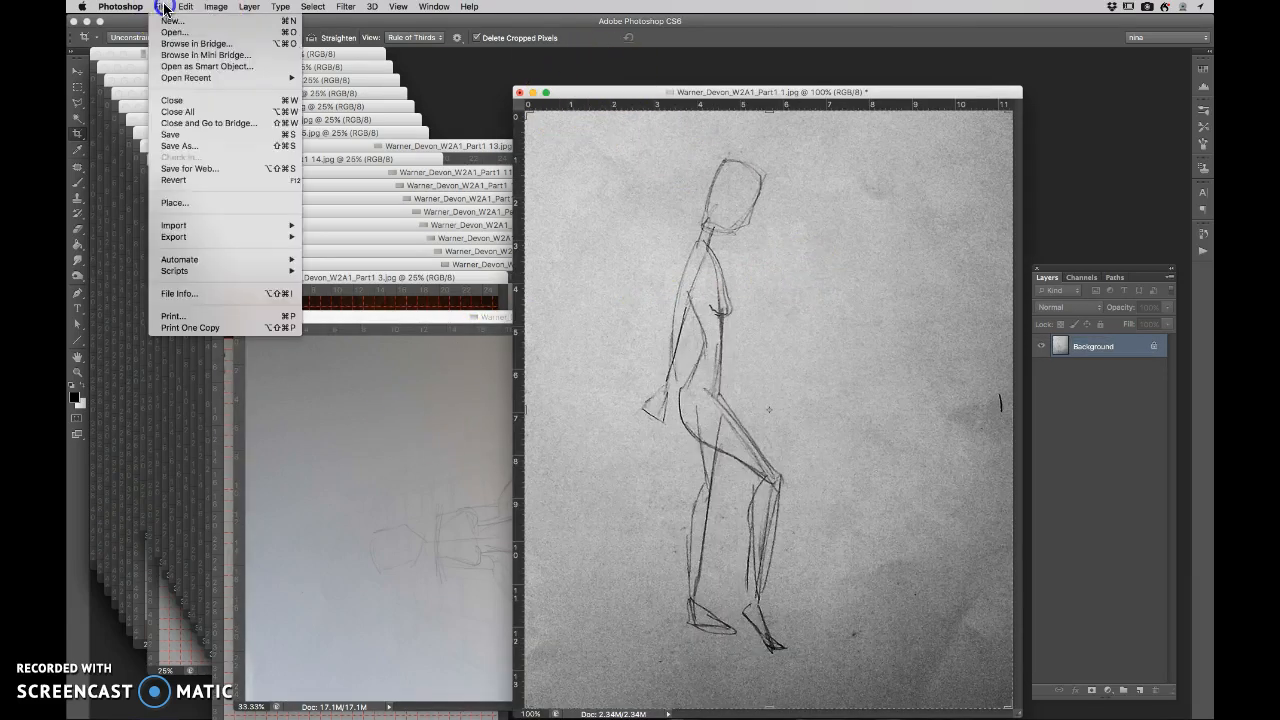
pyautogui.click(180, 145)
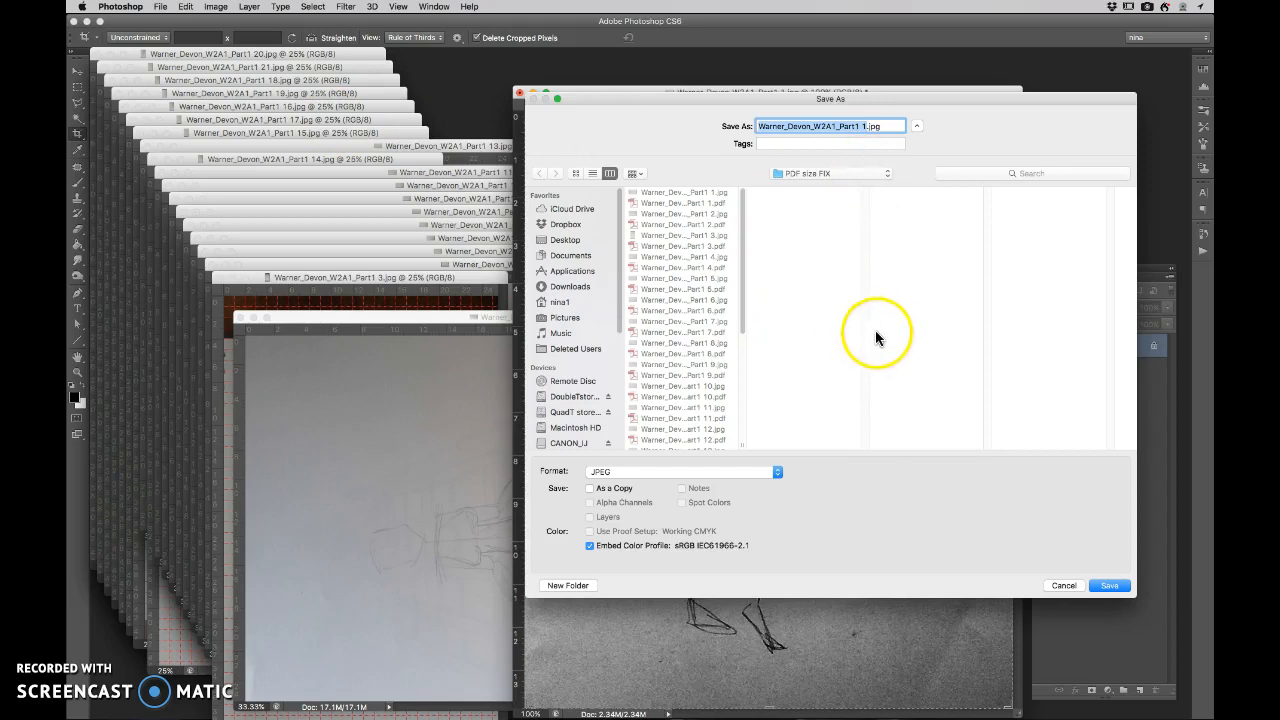
pyautogui.click(568, 586)
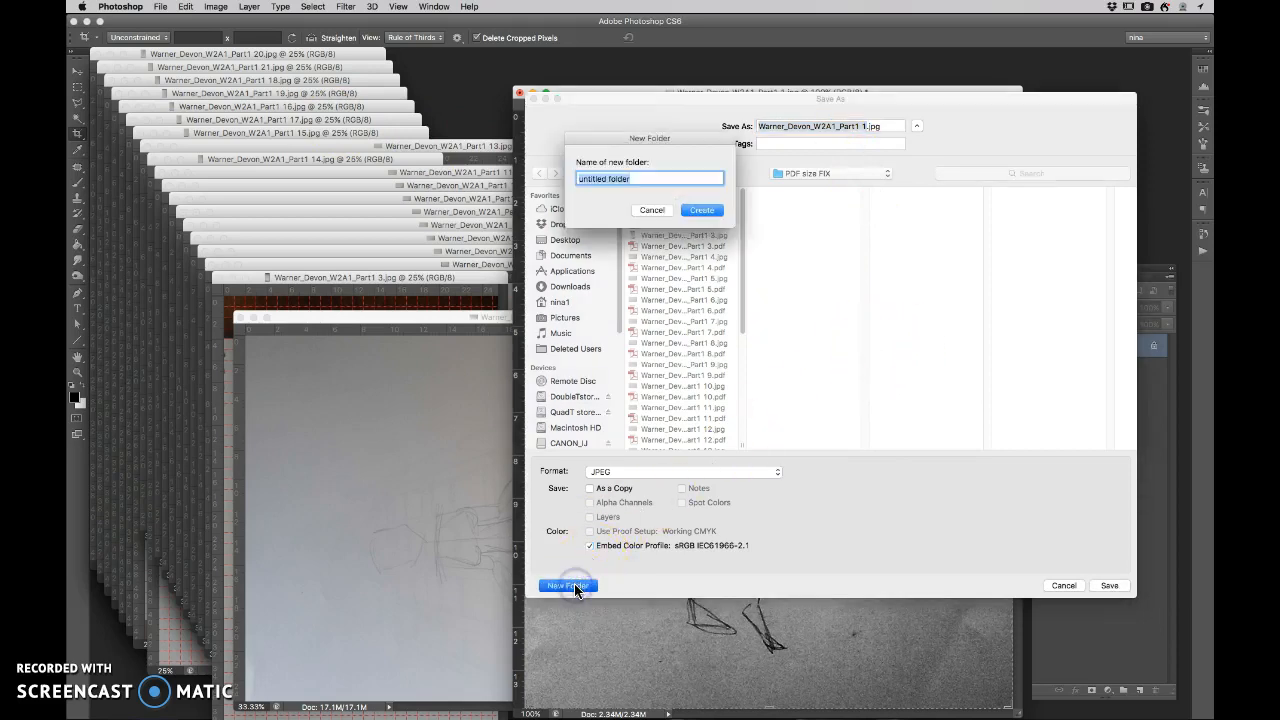
pyautogui.write('new')
pyautogui.click(702, 210)
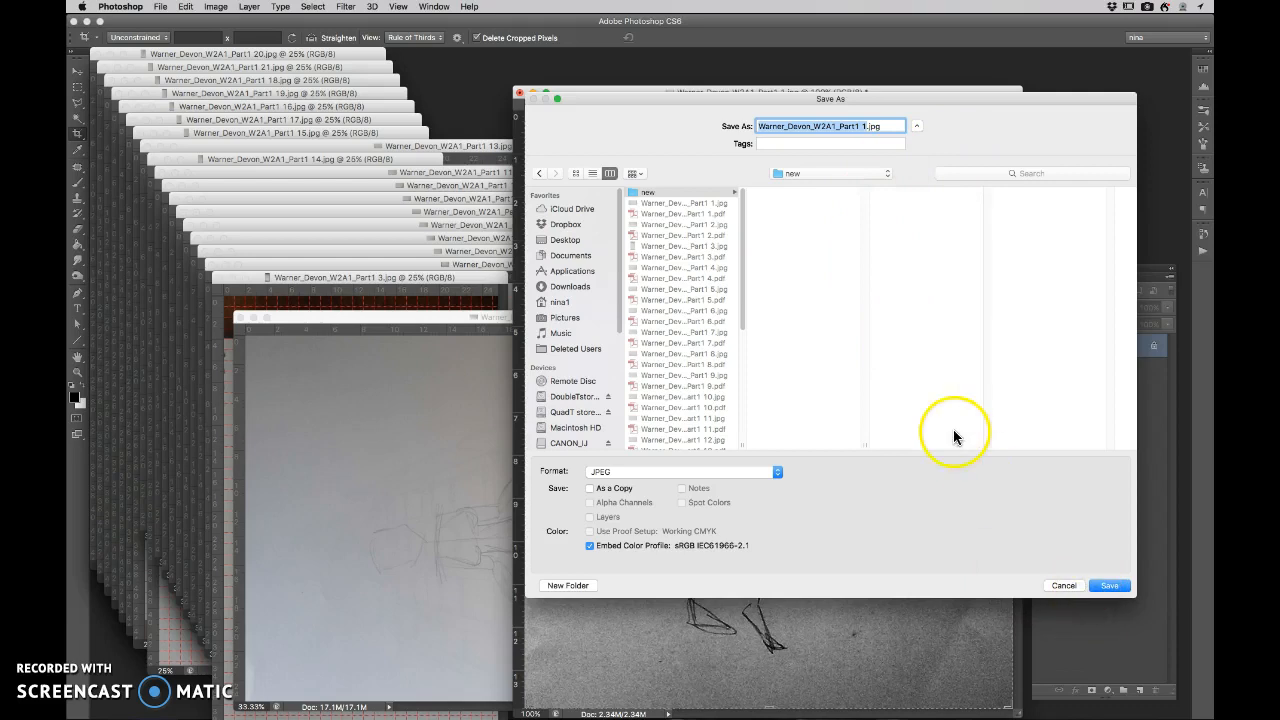
# - Save the Part1 1 image into the "new" folder as a baseline standard JPEG at quality 8 and close it
pyautogui.click(1109, 585)
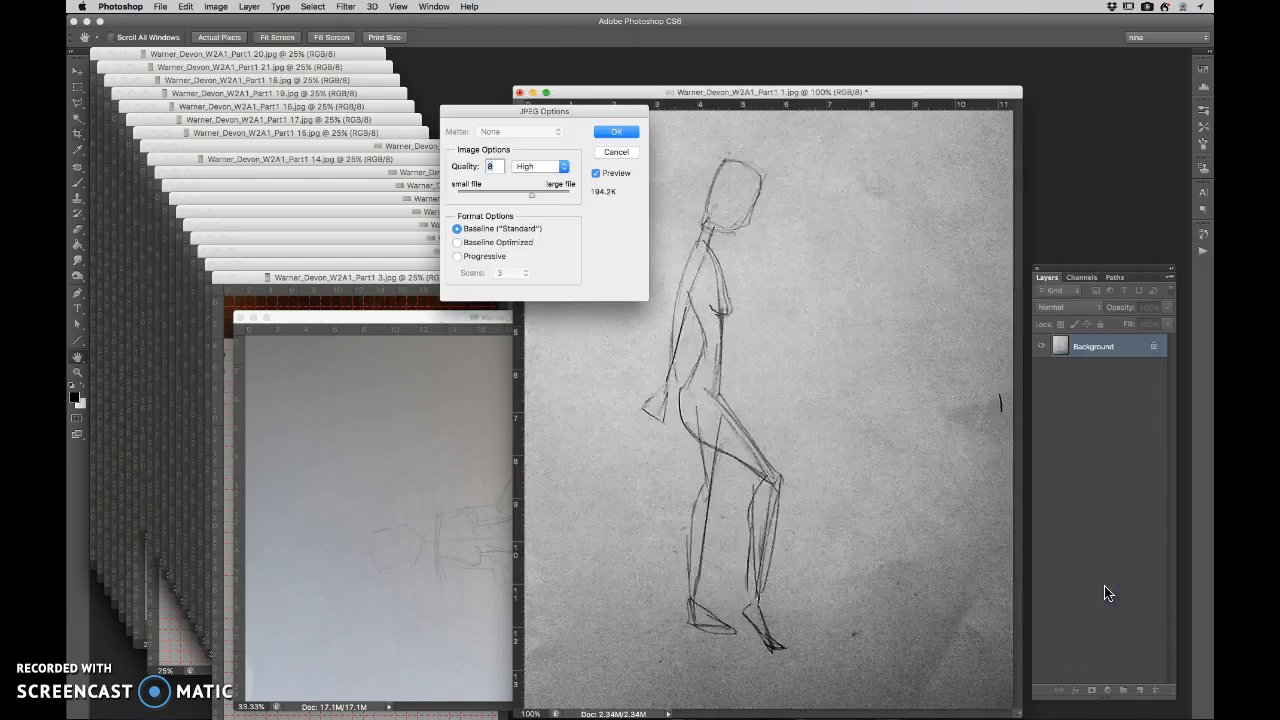
pyautogui.click(532, 197)
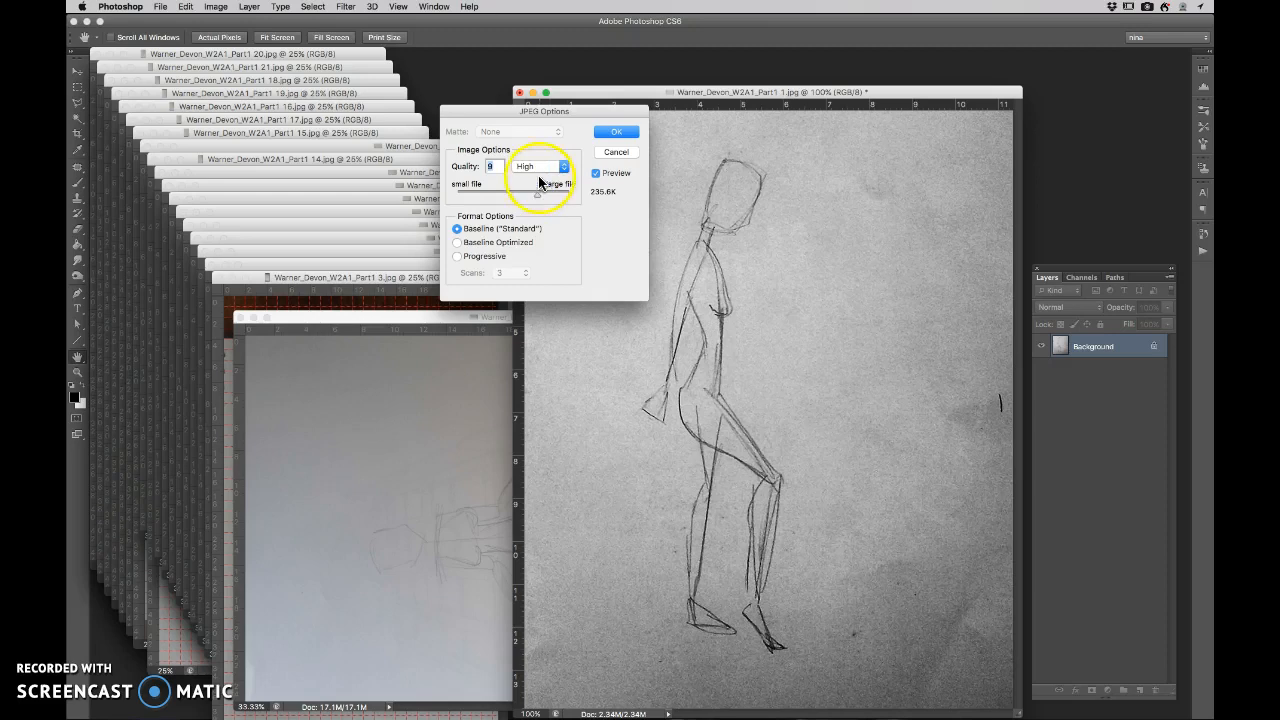
pyautogui.moveTo(543, 199); pyautogui.dragTo(538, 198)
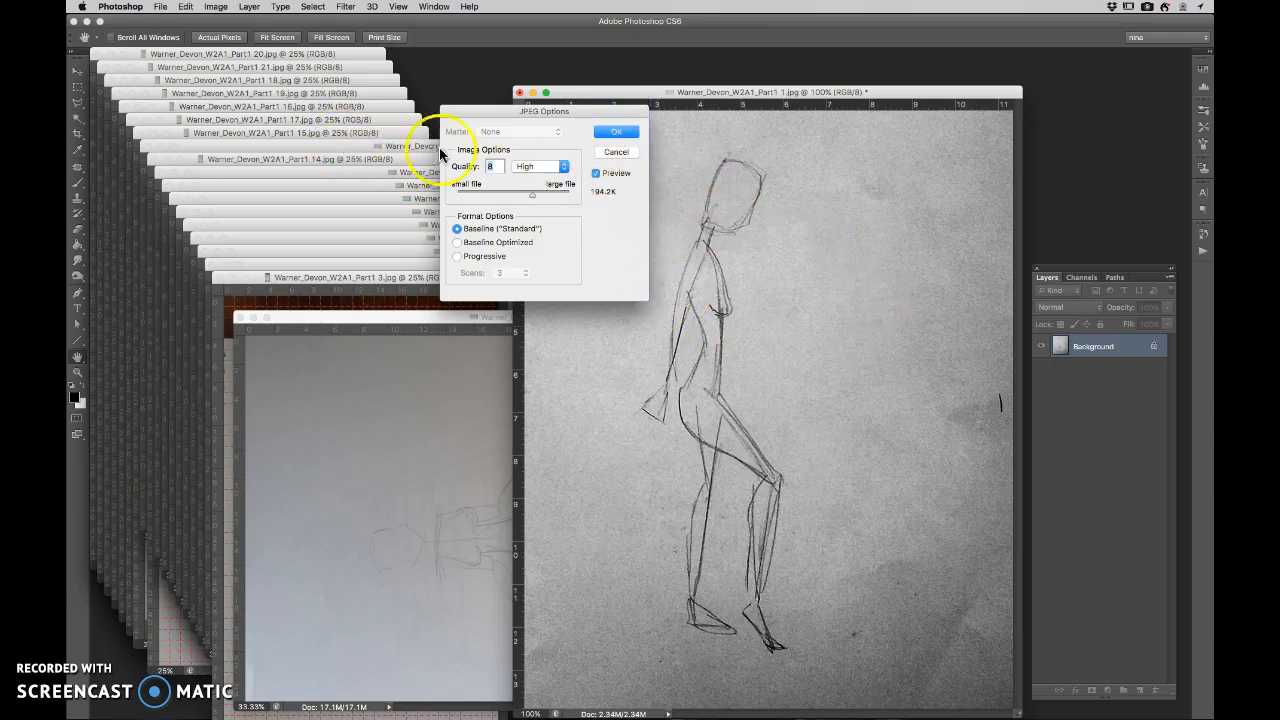
pyautogui.click(610, 131)
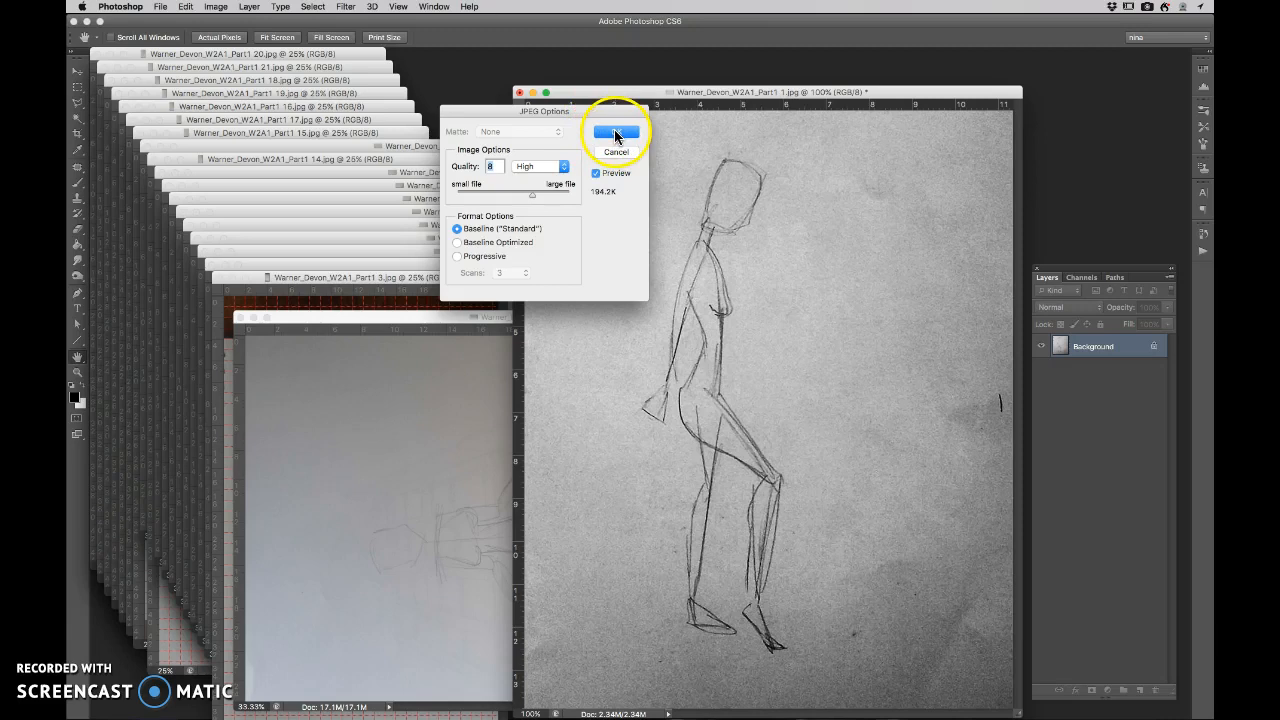
pyautogui.press('c')
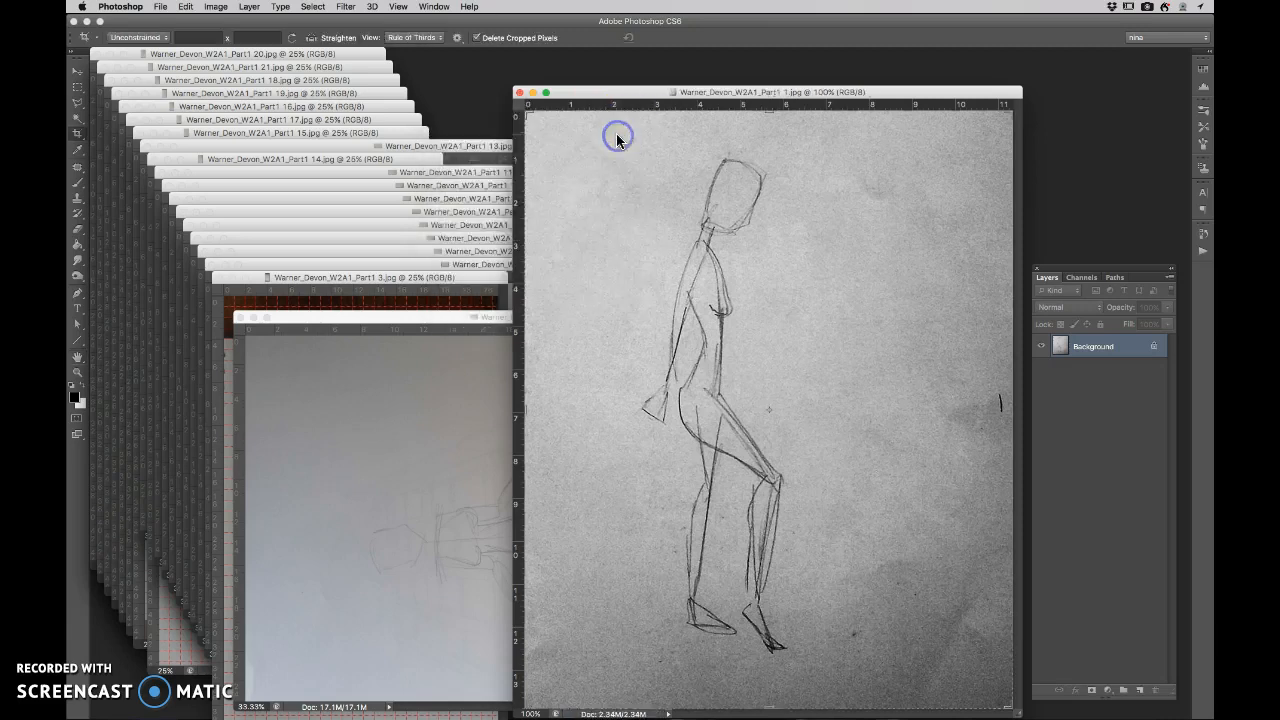
pyautogui.click(520, 93)
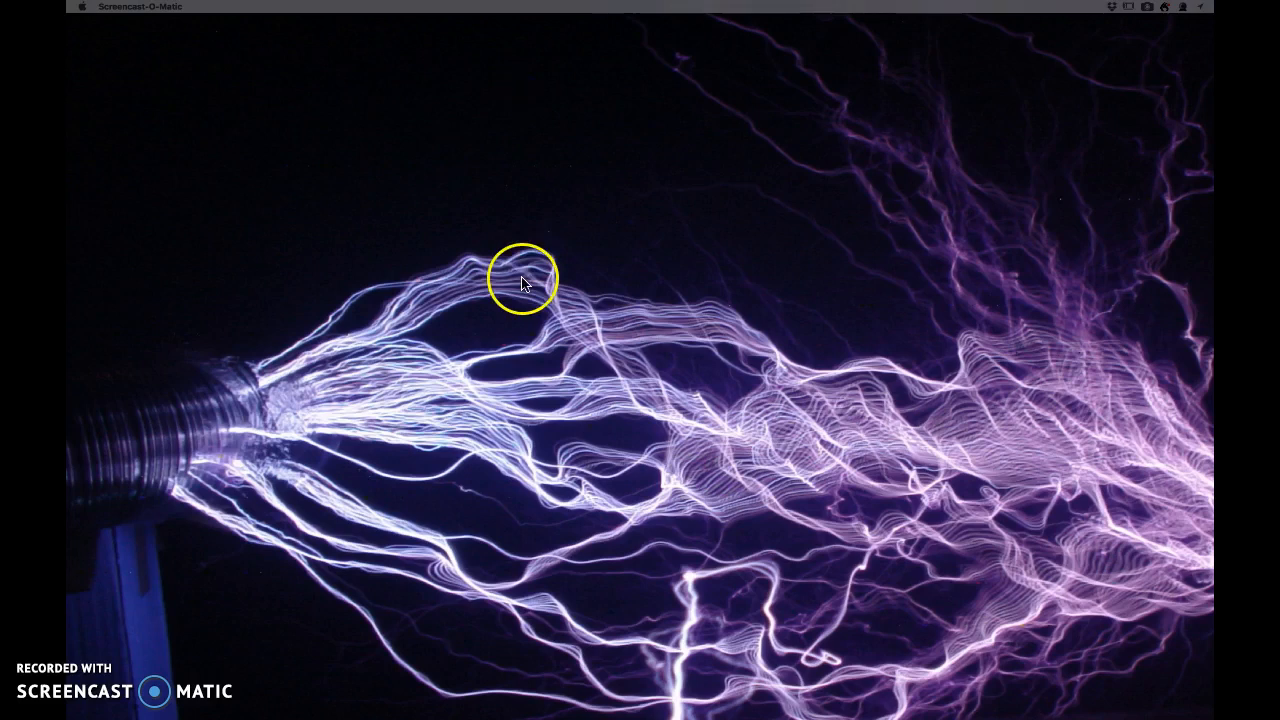